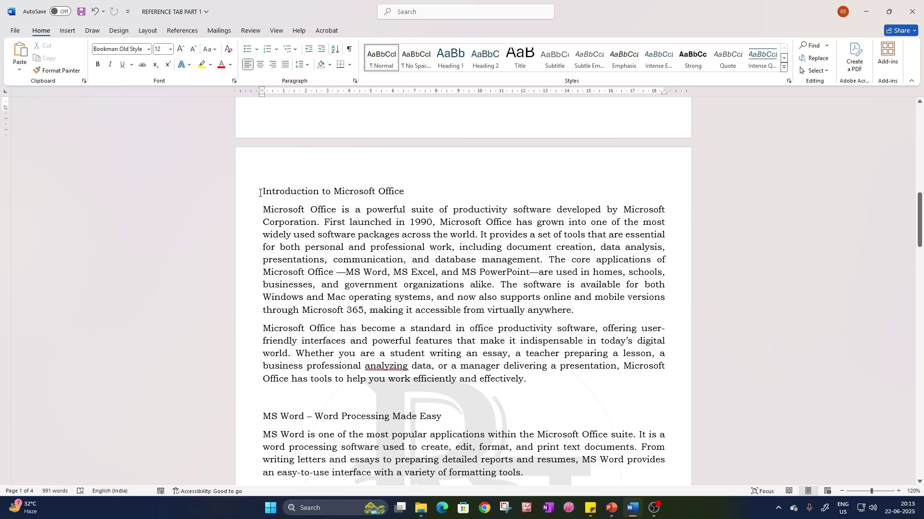
Zoom the document to 170% and examine the Introduction to Microsoft Office and MS Word section headings
left_click(899, 492)
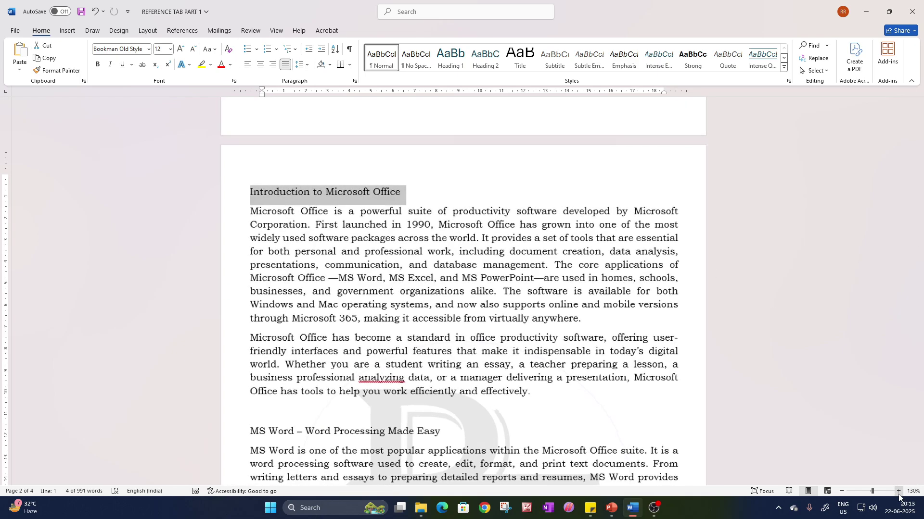
left_click(898, 492)
left_click(899, 492)
left_click(898, 492)
left_click(898, 492)
left_click(299, 261)
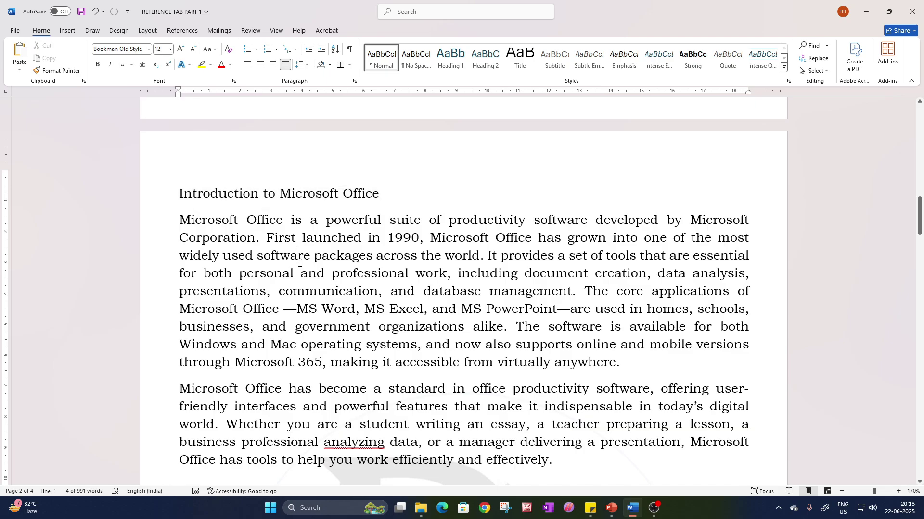
scroll(300, 261, "down", 5)
left_click_drag(178, 202, 439, 202)
scroll(312, 367, "down", 1)
scroll(312, 367, "down", 8)
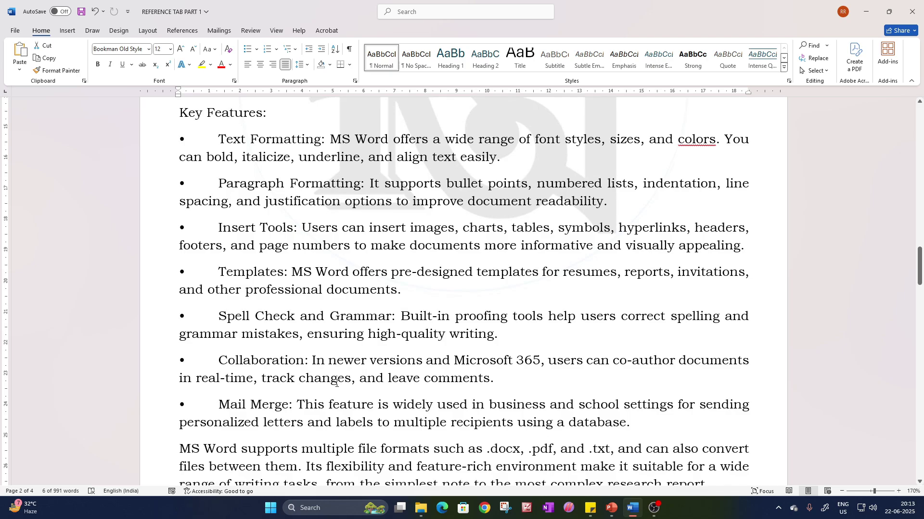
scroll(211, 329, "up", 8)
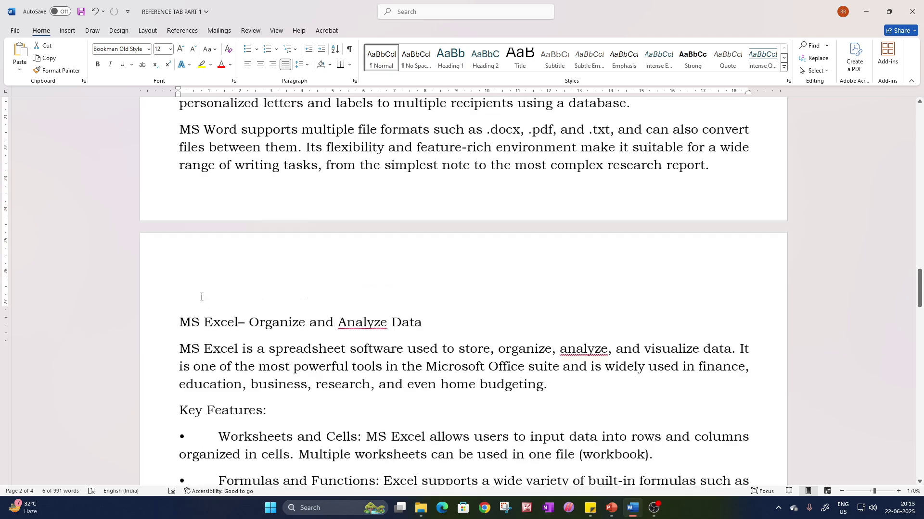
Highlight the Key Features subheading of the MS Word section in yellow
left_click_drag(184, 385, 273, 389)
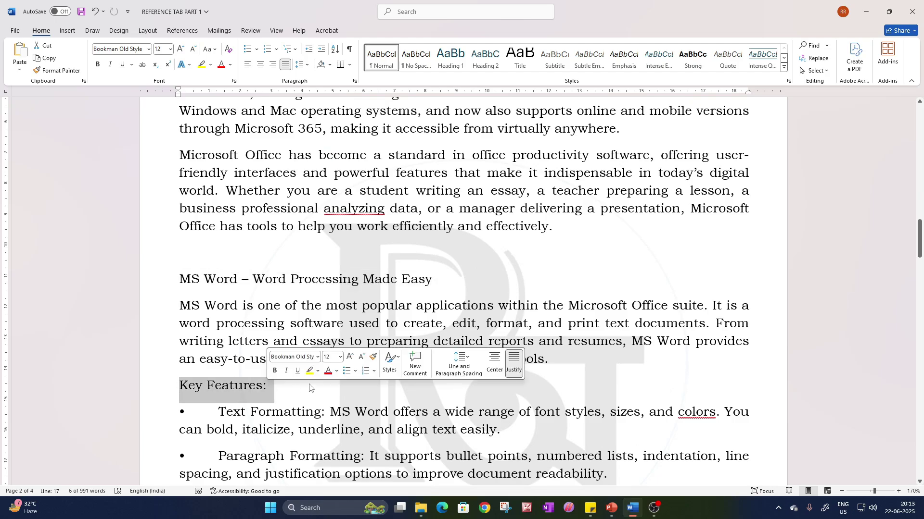
left_click(204, 71)
left_click(278, 385)
Examine the MS Excel and MS PowerPoint section headings and their Key Features subheadings, ending at the blank first page
scroll(279, 386, "down", 8)
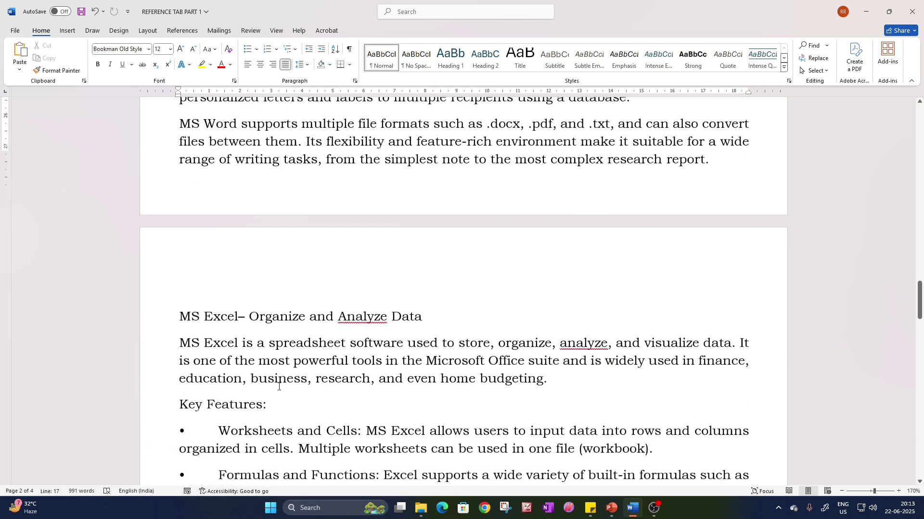
scroll(278, 386, "down", 1)
left_click_drag(178, 291, 438, 289)
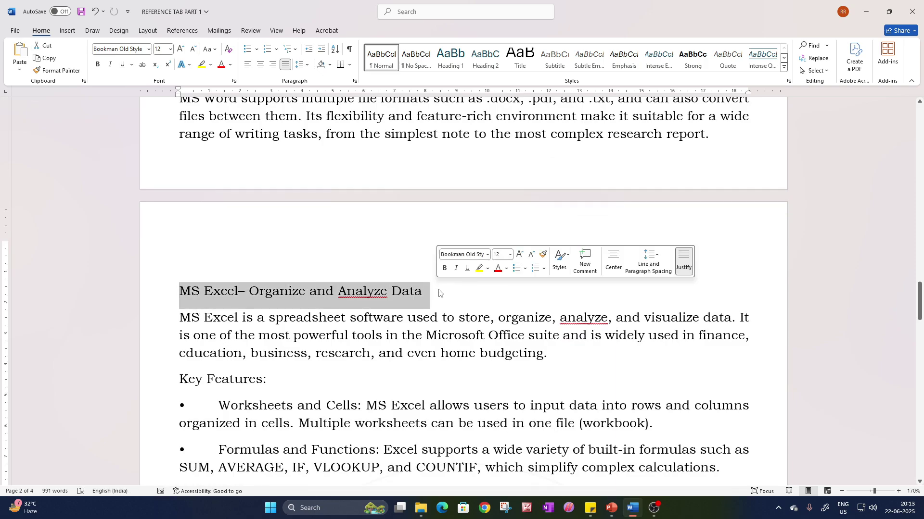
scroll(183, 370, "down", 4)
left_click_drag(178, 185, 285, 179)
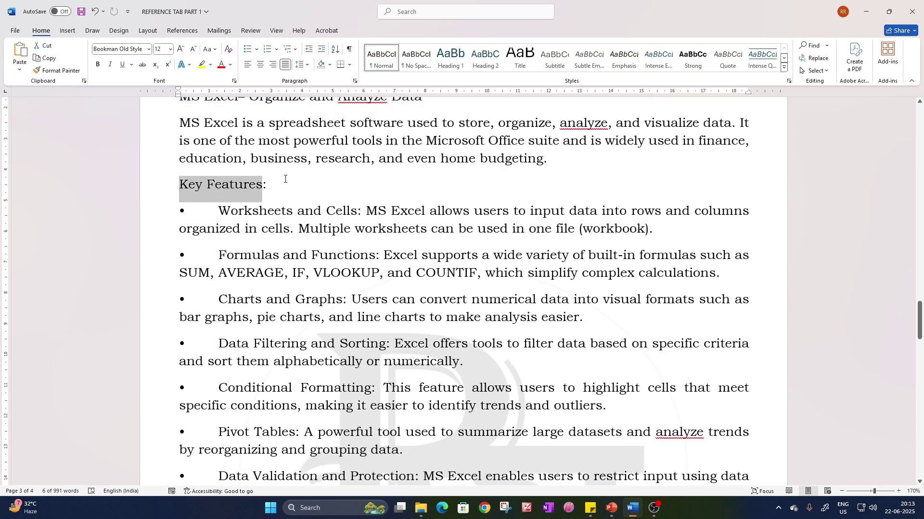
scroll(190, 218, "down", 10)
left_click(306, 174)
left_click(166, 270)
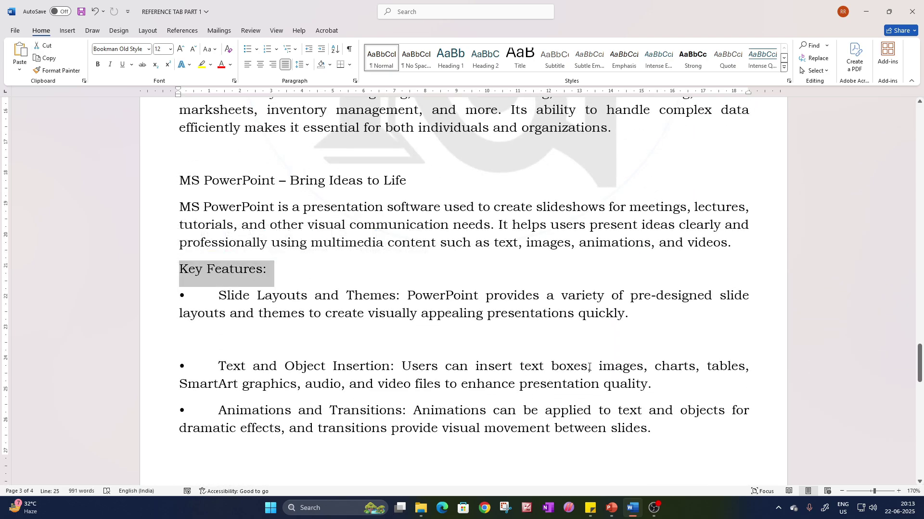
scroll(589, 367, "up", 3)
left_click_drag(918, 353, 898, 101)
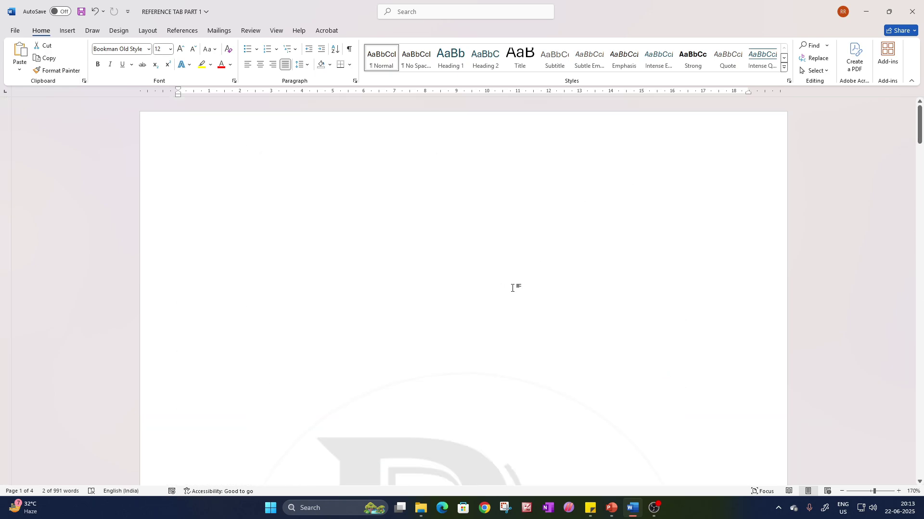
Bring up the referencing tools and examine how the Introduction, MS Word and Key Features headings relate in hierarchy
left_click(189, 34)
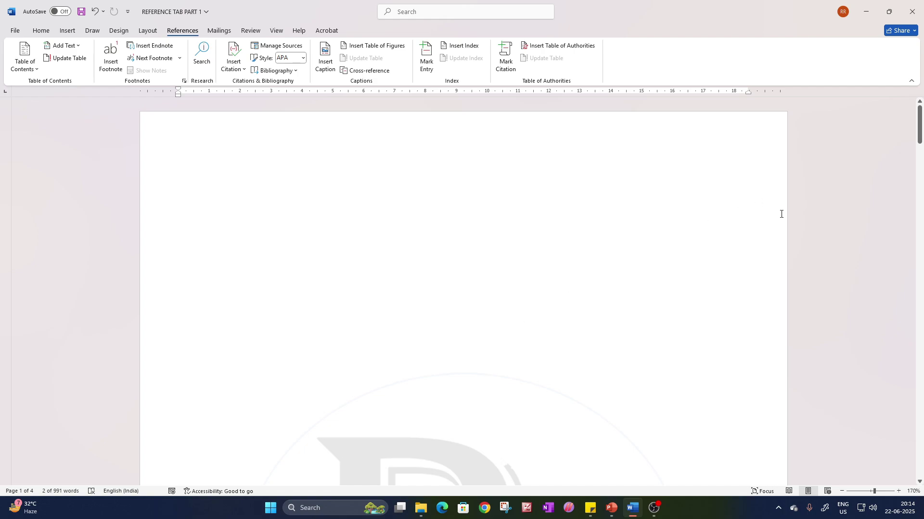
left_click_drag(921, 124, 921, 164)
scroll(515, 159, "up", 7)
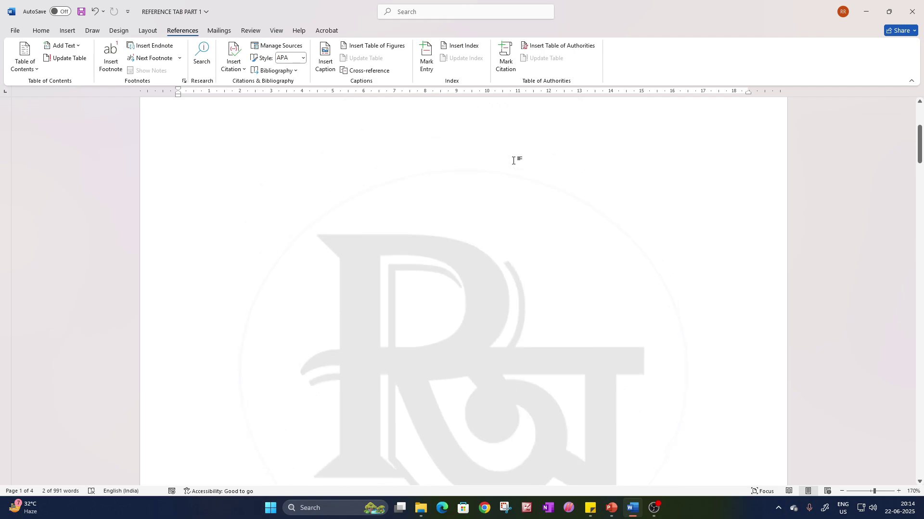
left_click_drag(920, 128, 913, 216)
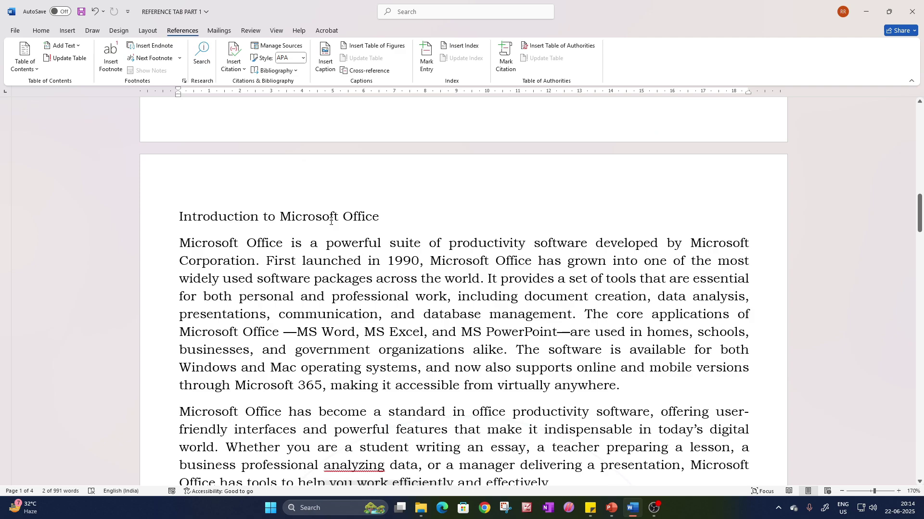
left_click_drag(178, 217, 391, 215)
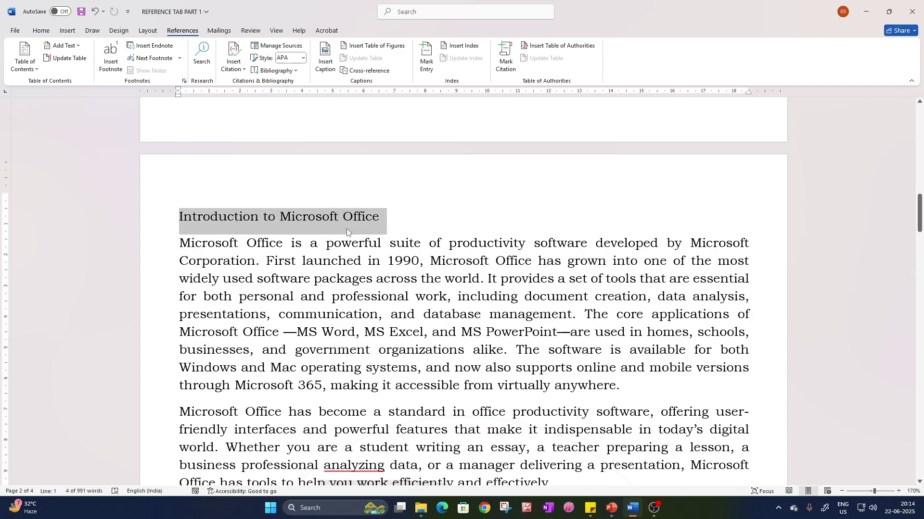
scroll(277, 319, "down", 5)
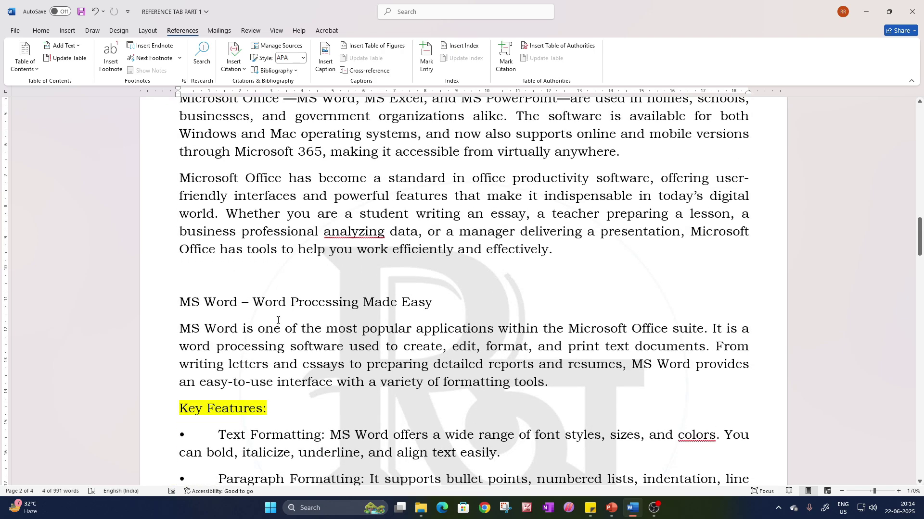
left_click_drag(184, 311, 435, 305)
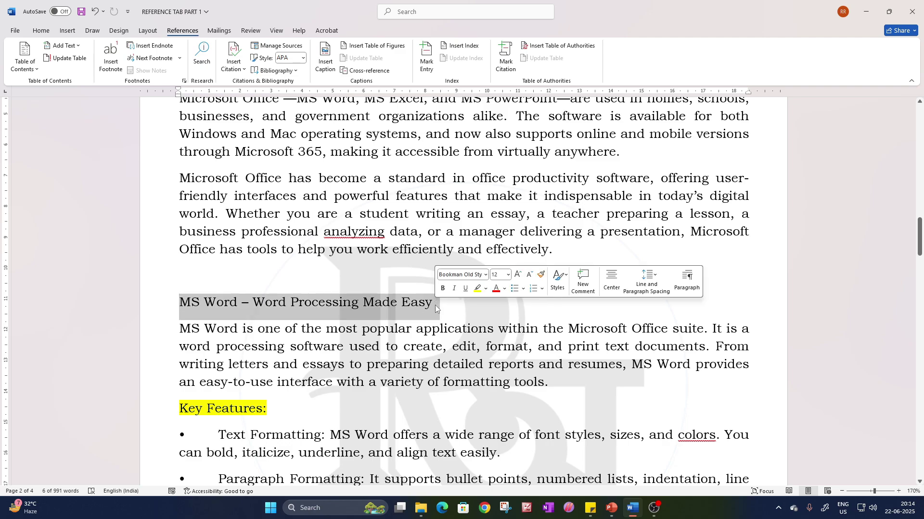
scroll(364, 362, "up", 3)
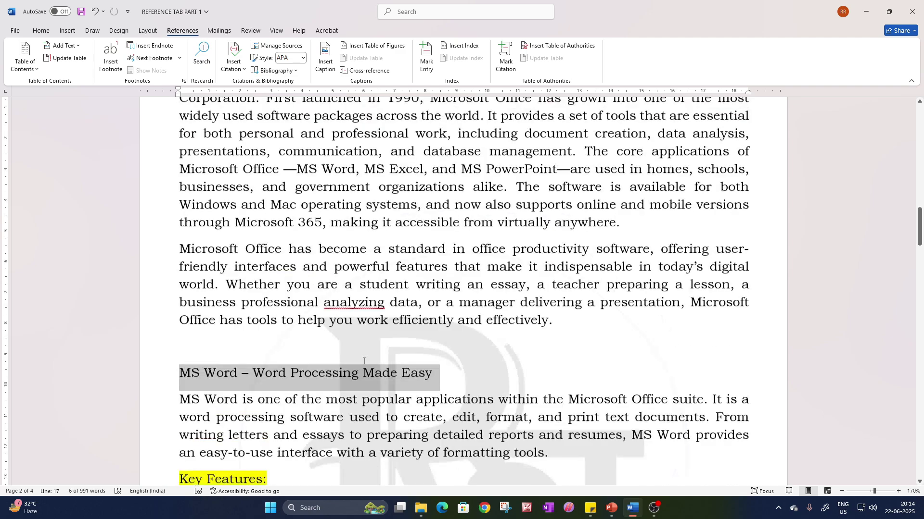
scroll(314, 455, "down", 2)
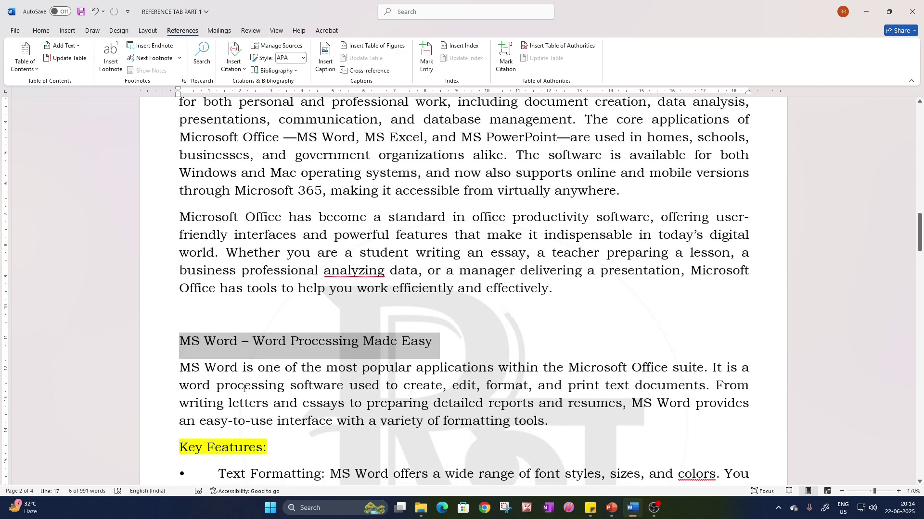
left_click_drag(180, 450, 266, 449)
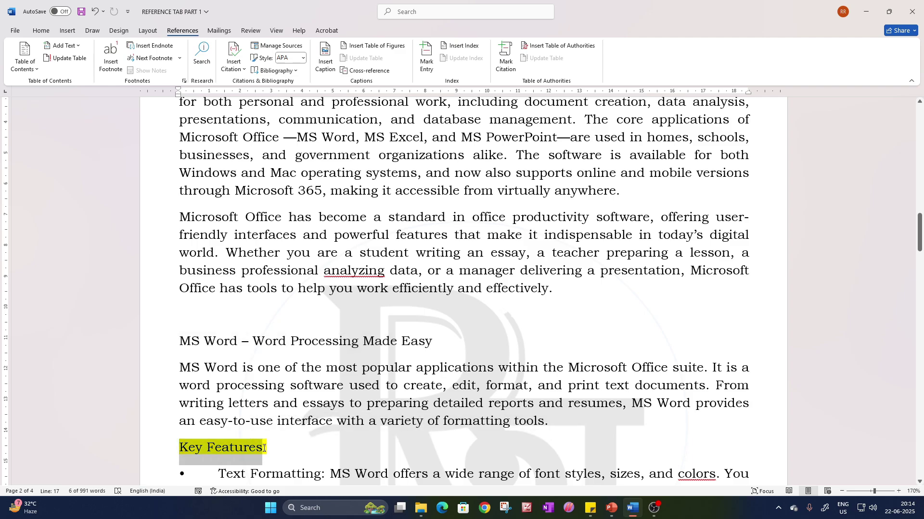
scroll(264, 331, "up", 5)
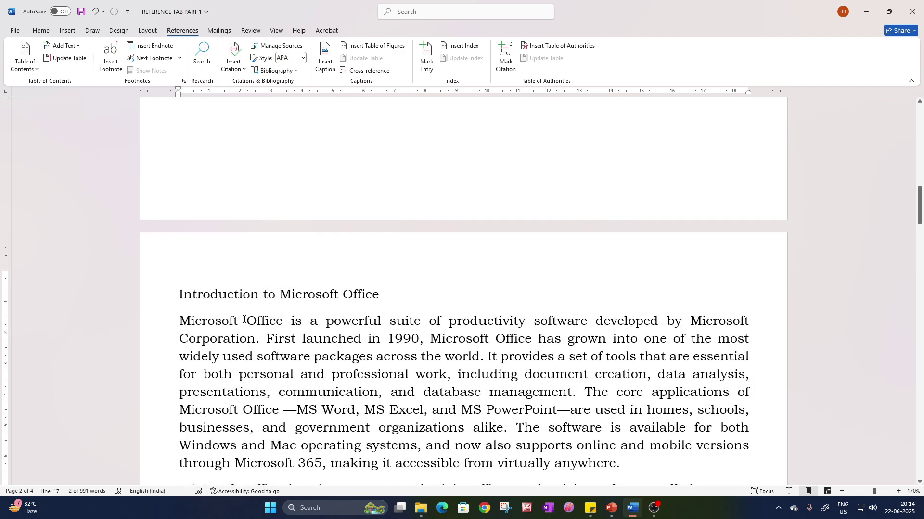
left_click_drag(179, 296, 380, 288)
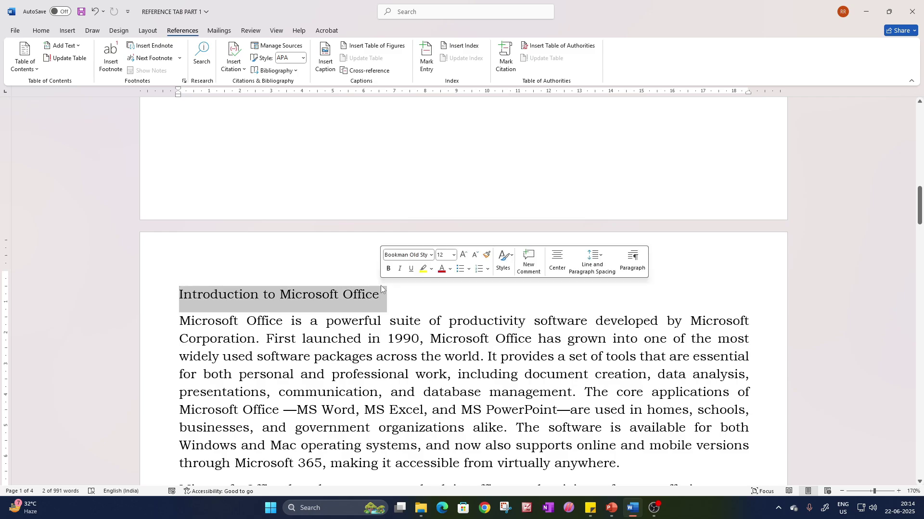
scroll(325, 344, "down", 1)
scroll(325, 343, "down", 8)
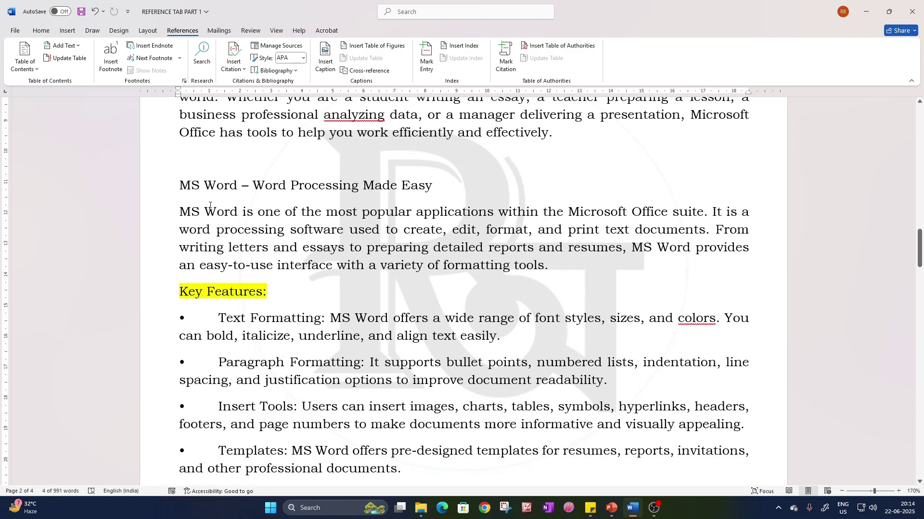
triple_click(451, 177)
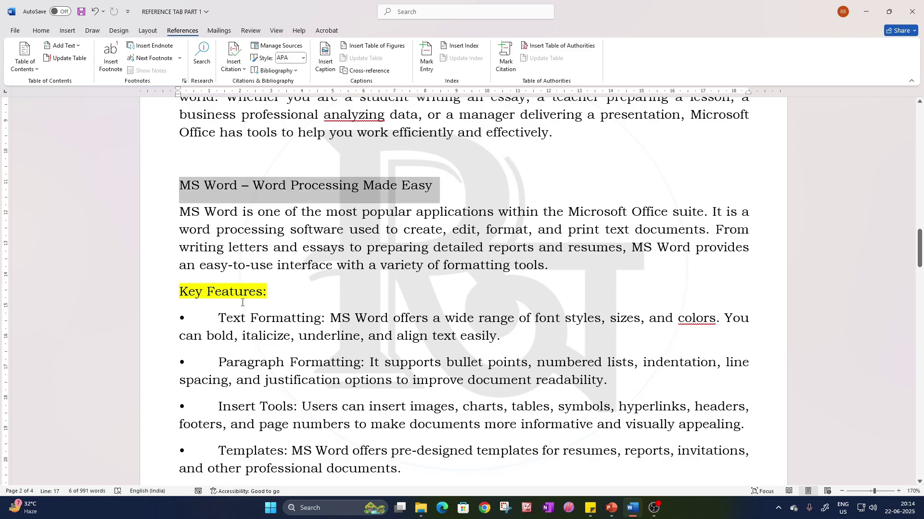
left_click(177, 292)
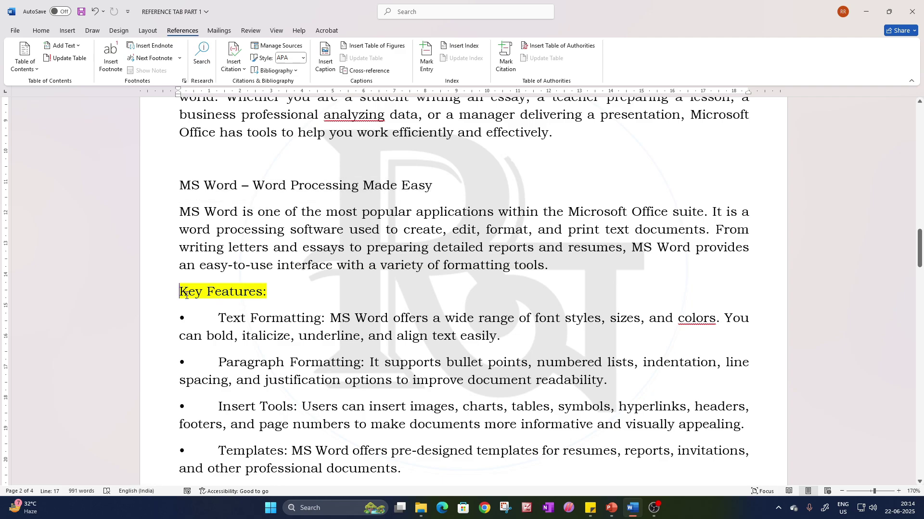
left_click_drag(180, 292, 274, 298)
left_click(394, 305)
scroll(395, 305, "up", 1)
scroll(393, 305, "up", 7)
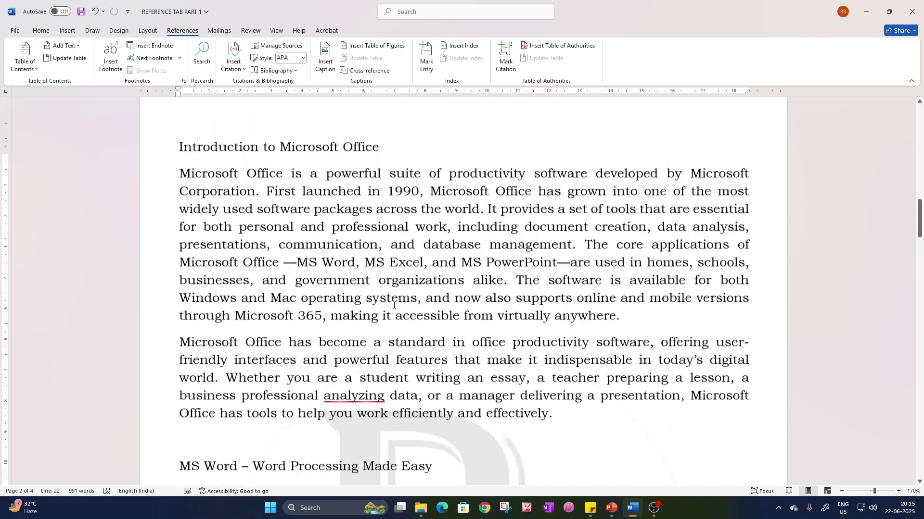
Add the heading Introduction to Microsoft Office to the table of contents entries as Level 1
left_click_drag(175, 255, 379, 256)
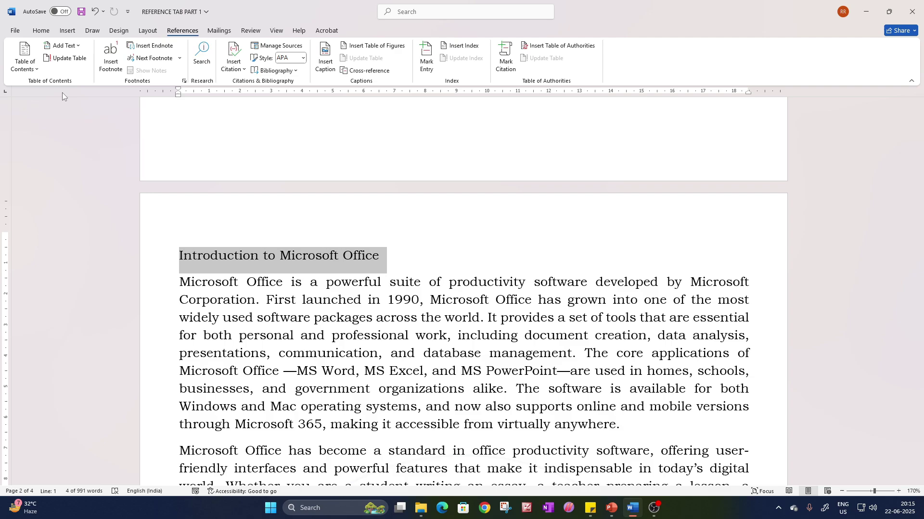
left_click(76, 46)
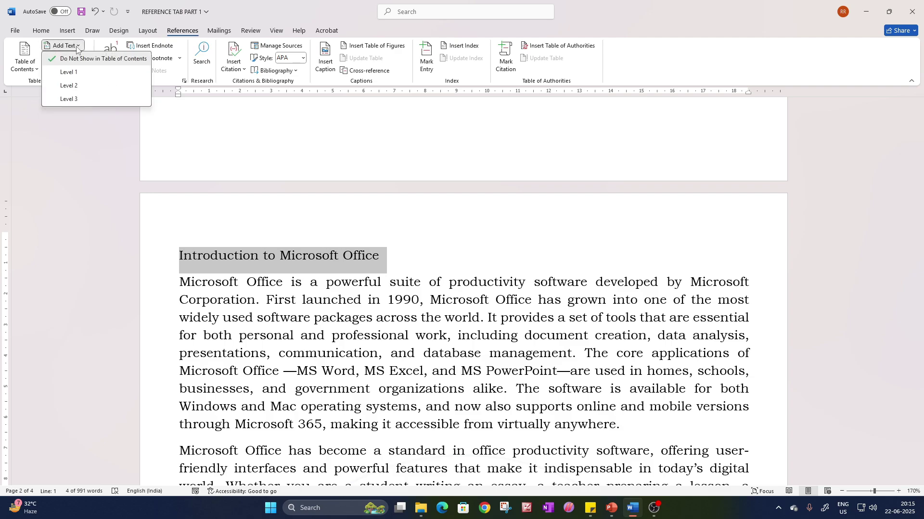
left_click(83, 72)
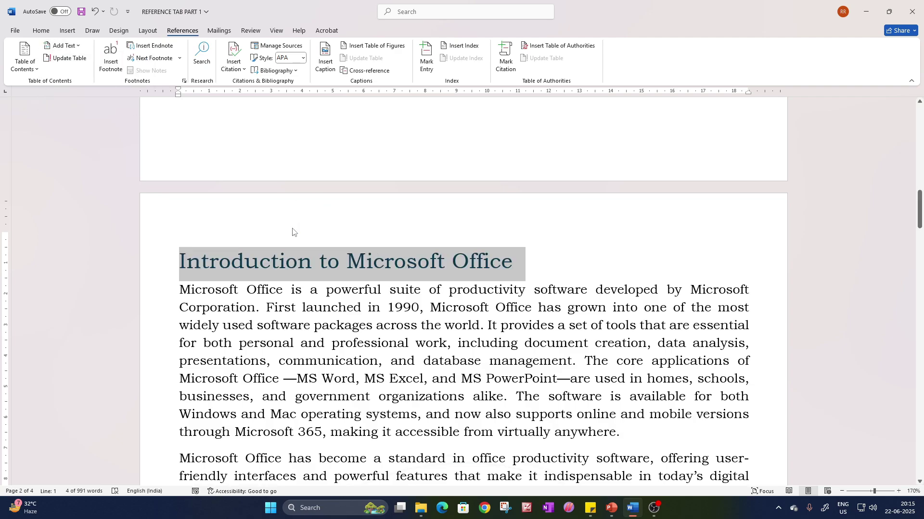
left_click(284, 291)
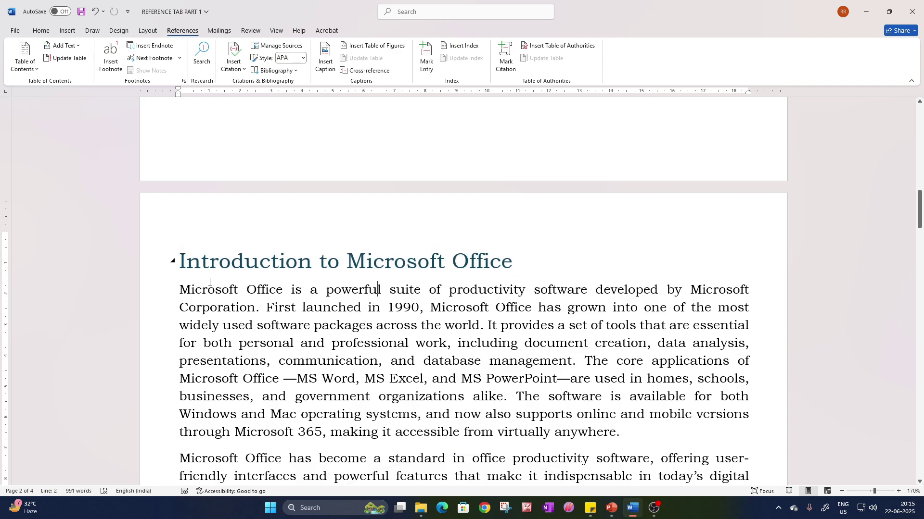
Add the heading MS Word – Word Processing Made Easy to the table of contents entries as Level 2
scroll(210, 282, "down", 3)
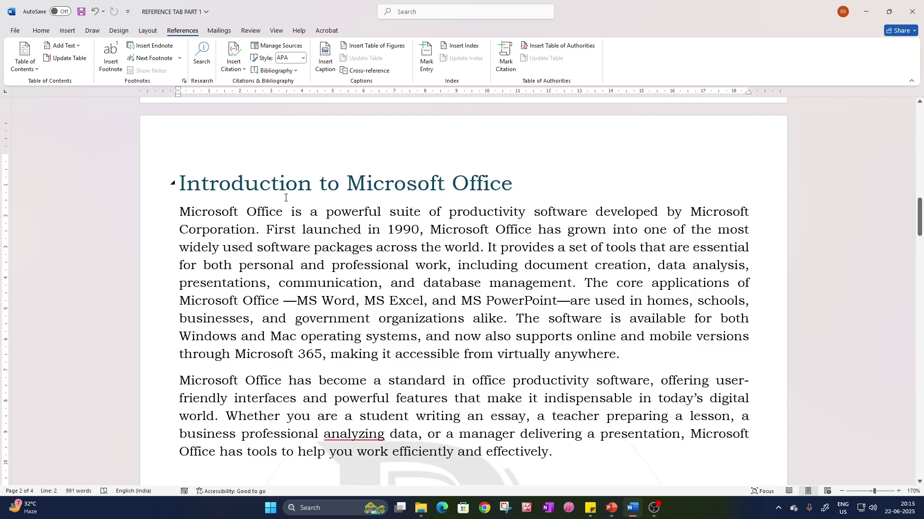
scroll(242, 282, "down", 5)
scroll(302, 230, "up", 5)
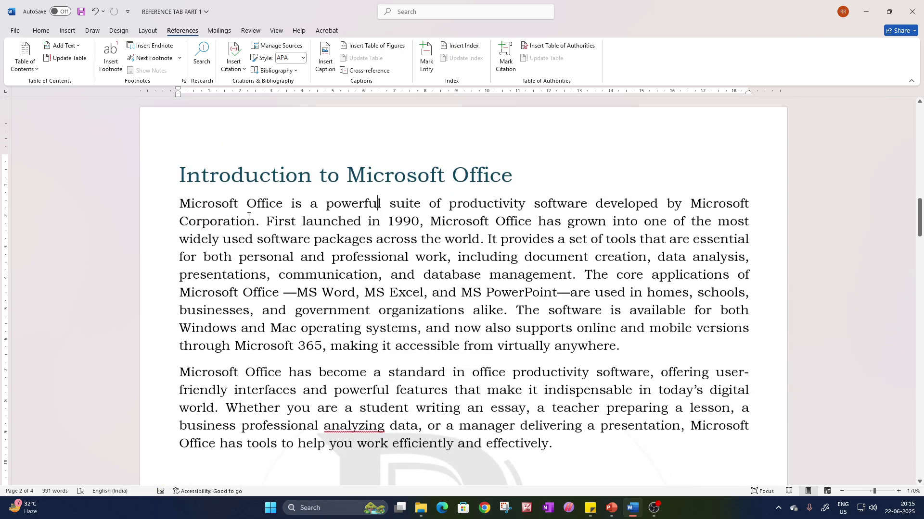
scroll(281, 238, "down", 8)
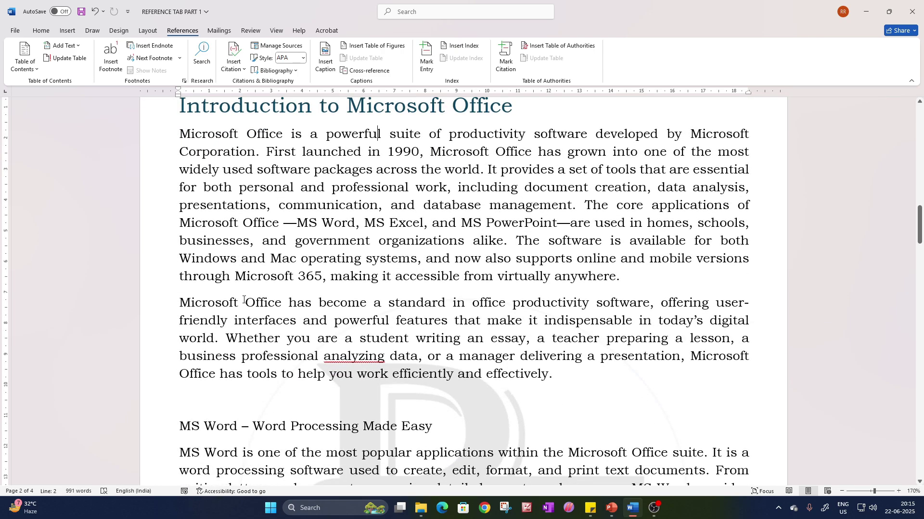
left_click_drag(177, 308, 440, 312)
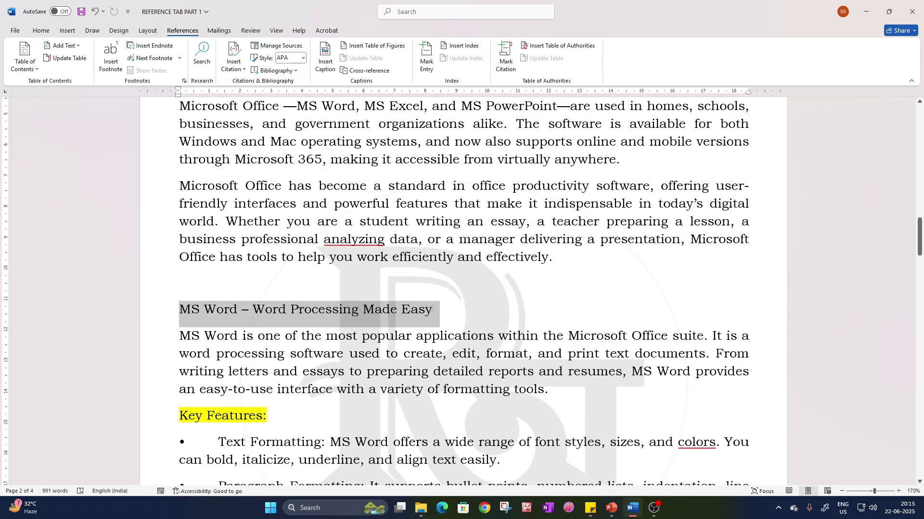
left_click(63, 45)
left_click(76, 95)
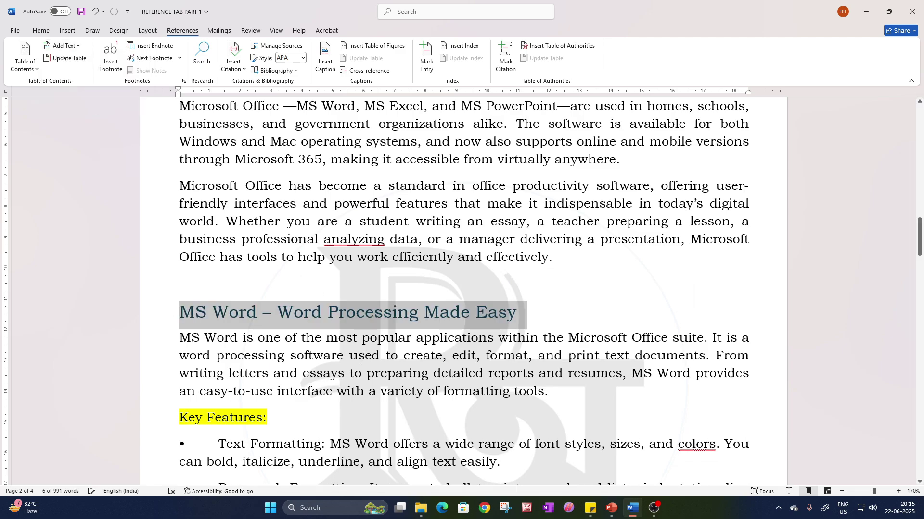
scroll(250, 364, "down", 4)
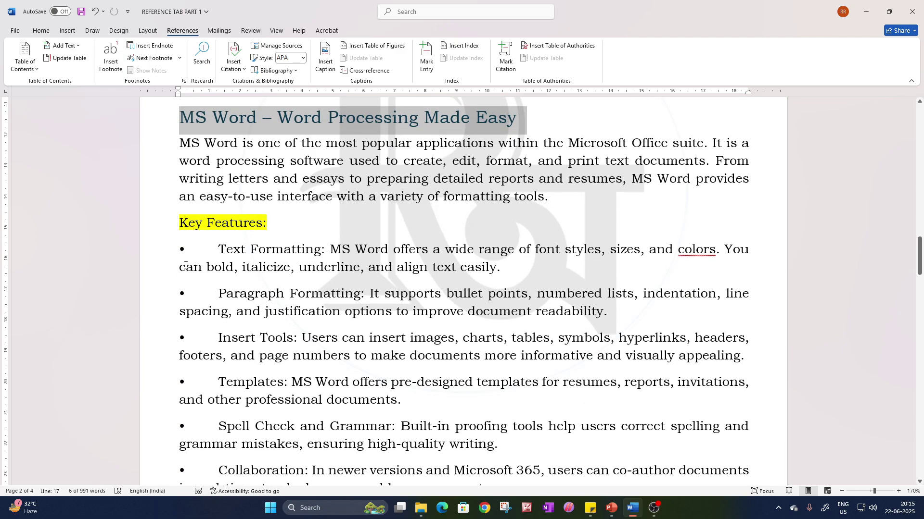
Add the Key Features subheading under MS Word to the table of contents entries as Level 3
left_click_drag(179, 226, 274, 227)
left_click(63, 45)
left_click(73, 86)
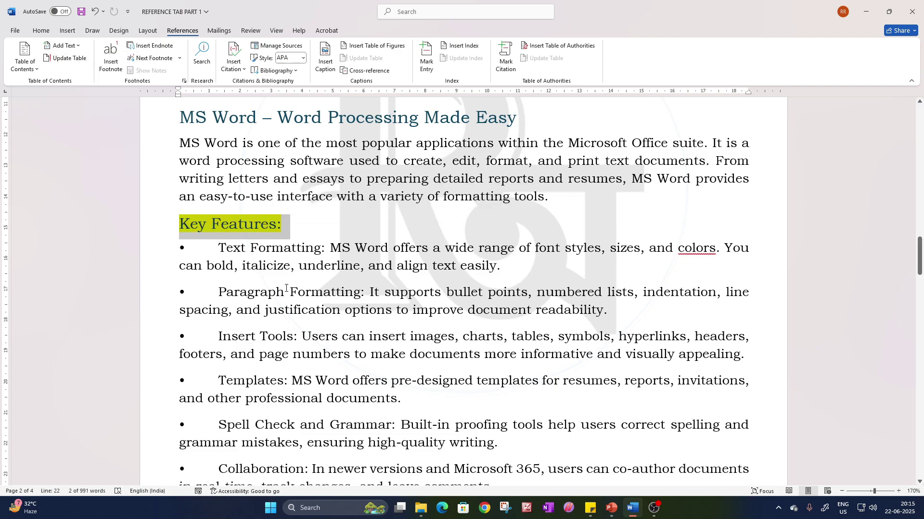
Add the heading MS Excel– Organize and Analyze Data to the table of contents entries as Level 2
scroll(357, 280, "down", 10)
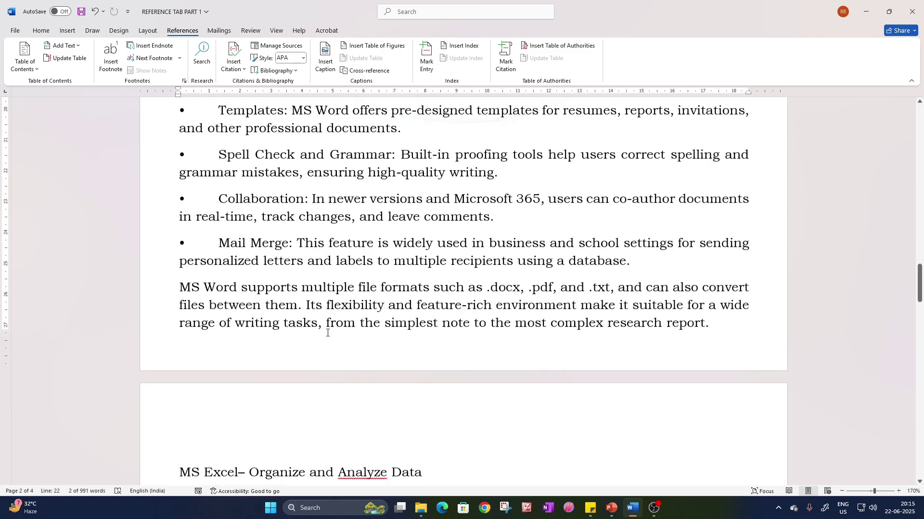
left_click_drag(178, 276, 425, 276)
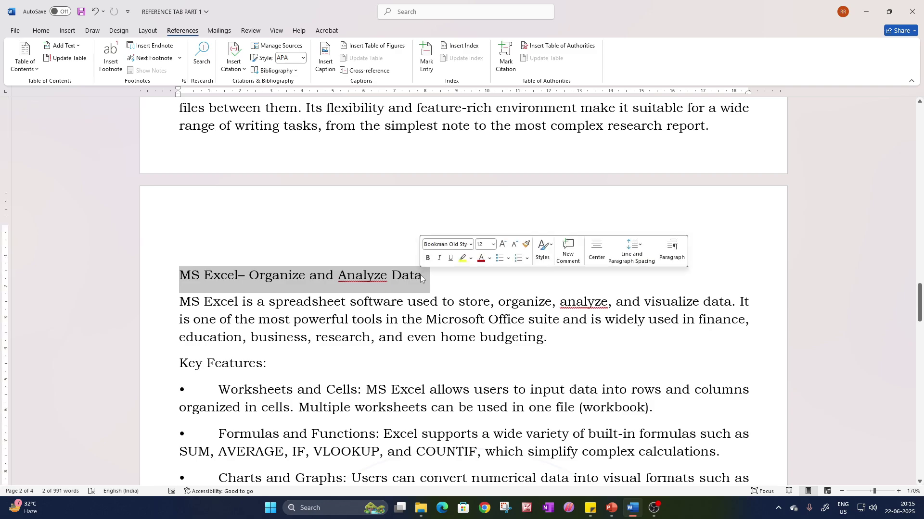
left_click(64, 45)
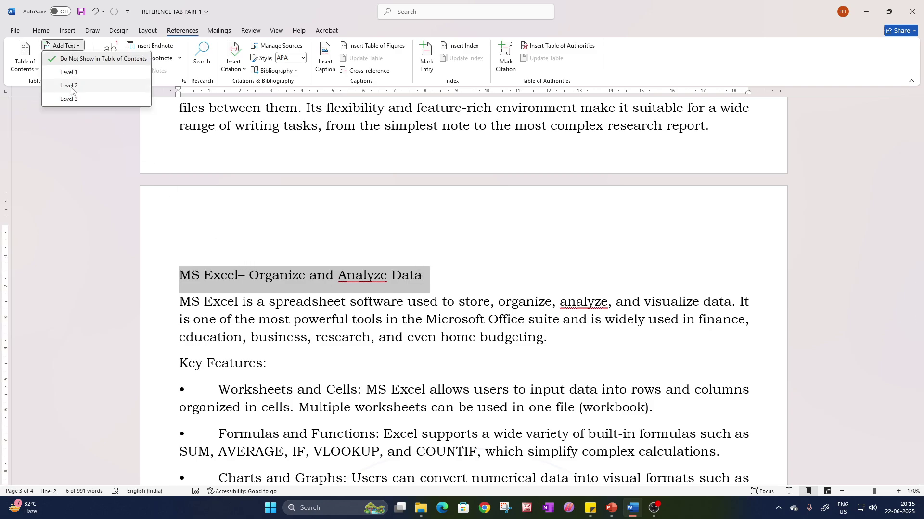
left_click(75, 87)
Add the Key Features subheading under MS Excel to the table of contents entries as Level 3
scroll(257, 312, "down", 2)
scroll(258, 312, "down", 2)
left_click_drag(178, 136, 275, 135)
left_click(64, 45)
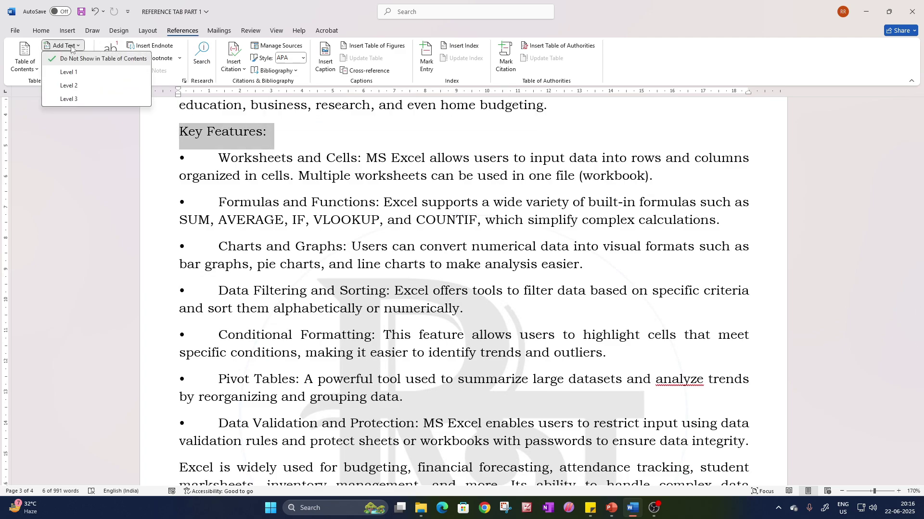
left_click(76, 98)
Add the heading MS PowerPoint – Bring Ideas to Life to the table of contents entries as Level 2
scroll(200, 323, "down", 4)
left_click_drag(182, 316, 413, 321)
left_click(64, 46)
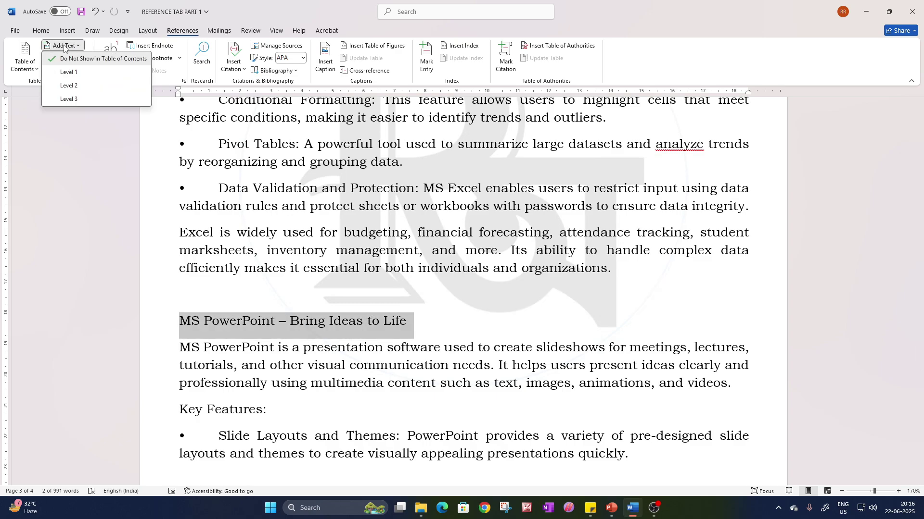
left_click(68, 85)
Add the Key Features subheading under MS PowerPoint to the table of contents entries as Level 3
scroll(200, 313, "down", 4)
left_click_drag(180, 179, 275, 185)
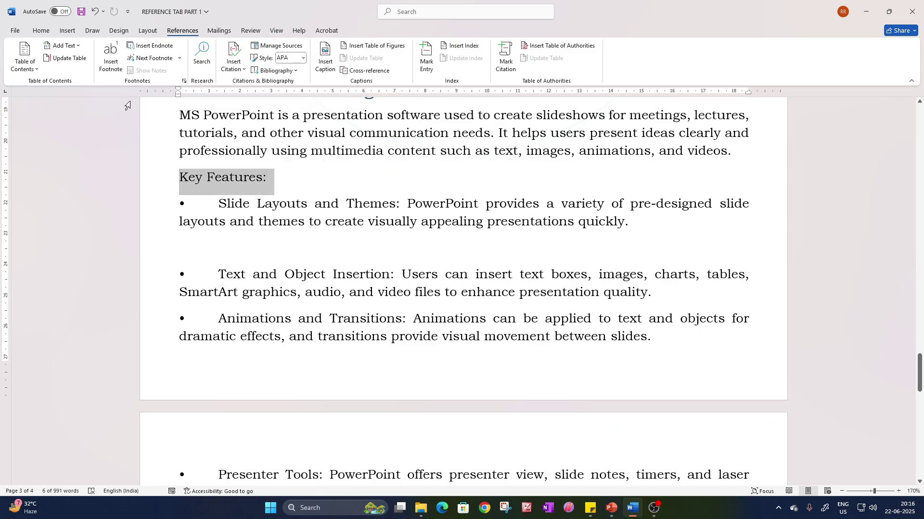
left_click(71, 46)
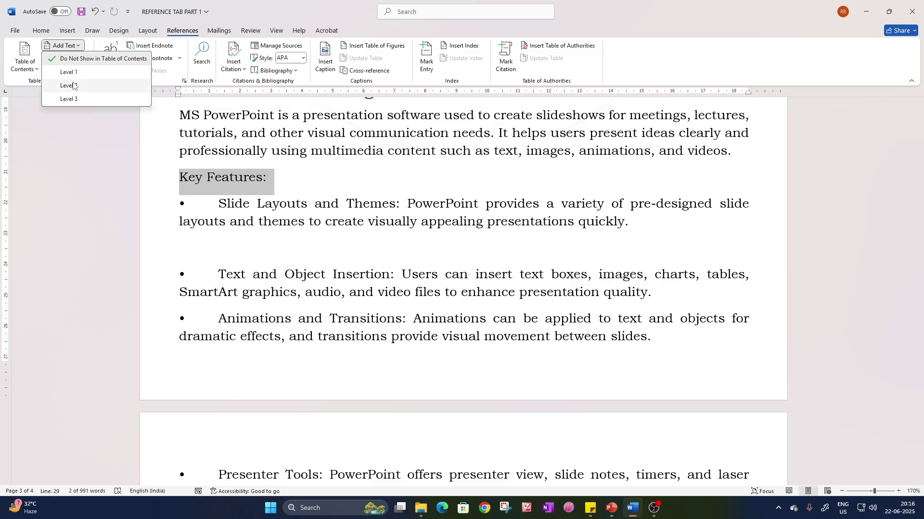
left_click(72, 100)
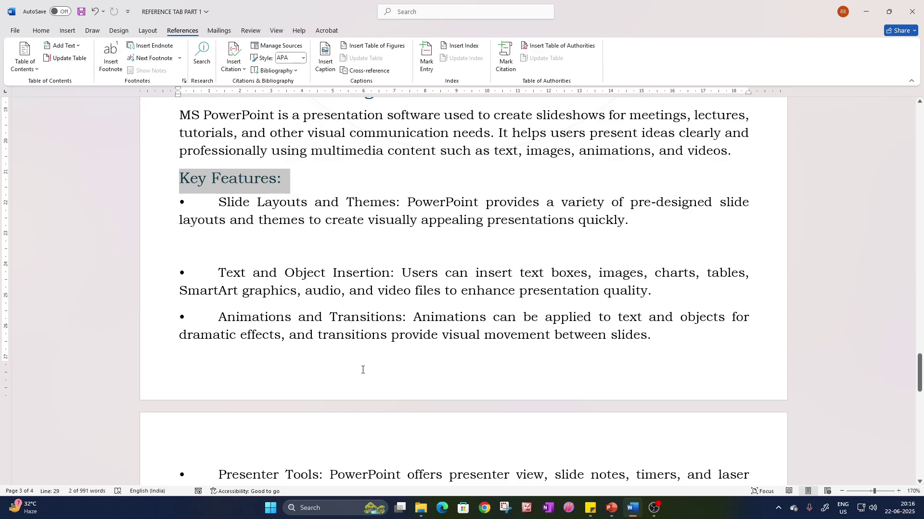
Add the Conclusion heading near the document's end to the table of contents entries as Level 2
scroll(363, 370, "down", 12)
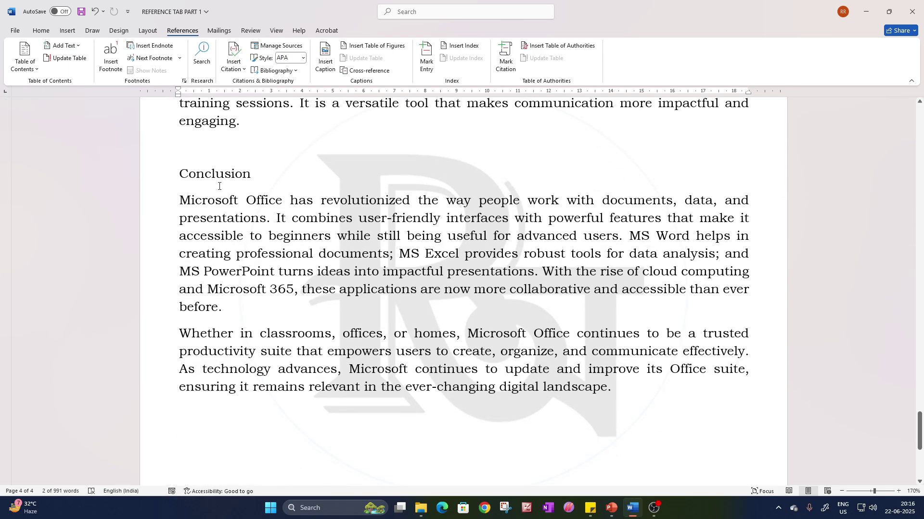
left_click_drag(180, 172, 251, 174)
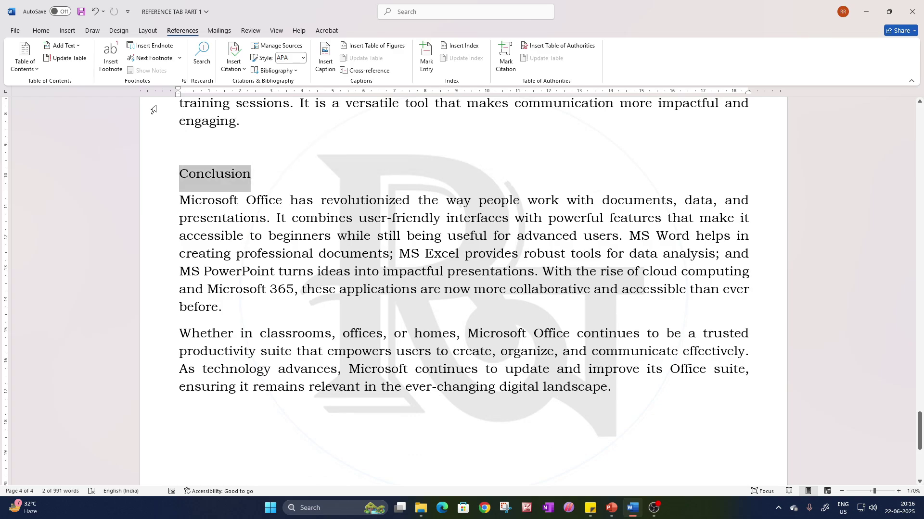
left_click(64, 45)
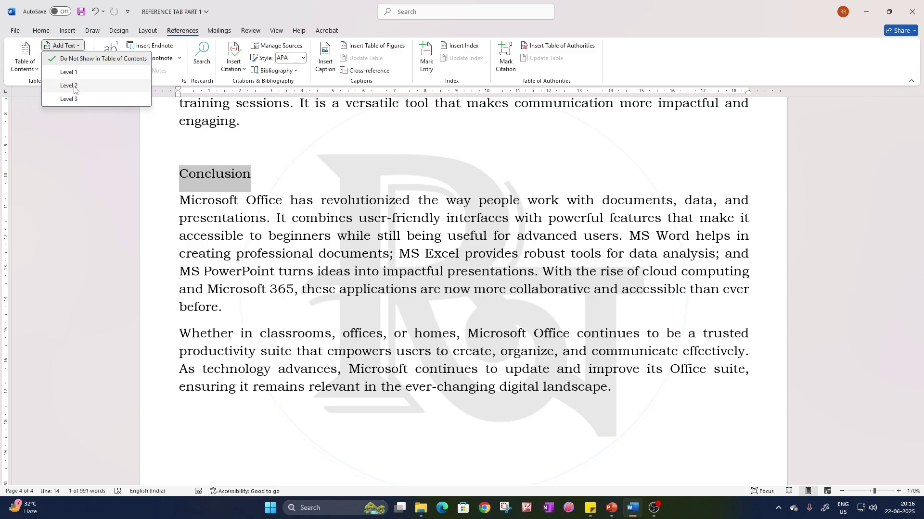
left_click(74, 87)
Insert the built-in Automatic Table 1 table of contents at the start of the blank first page
left_click_drag(920, 436, 878, 114)
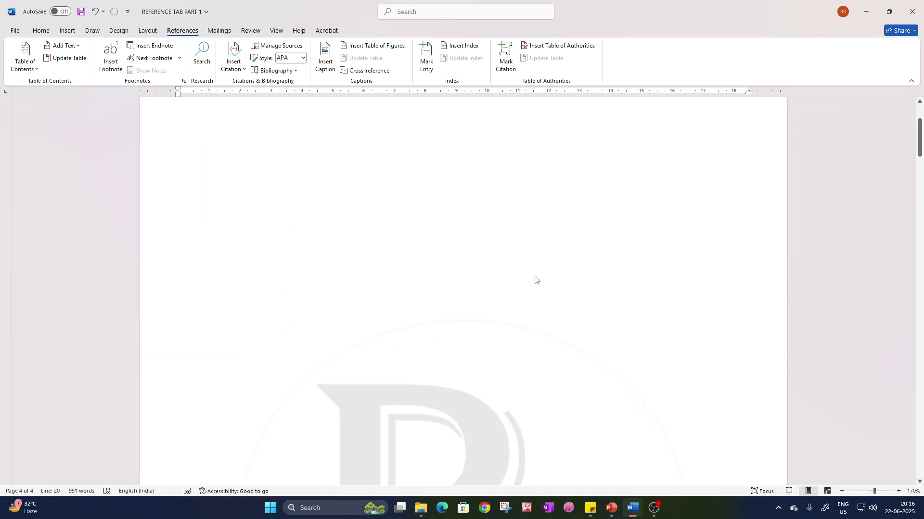
scroll(327, 332, "down", 12)
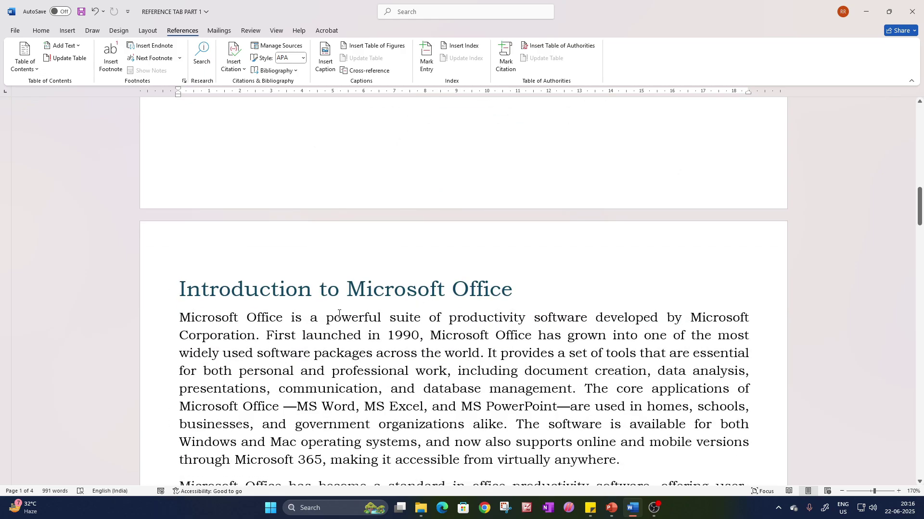
scroll(338, 313, "down", 5)
scroll(421, 310, "up", 3)
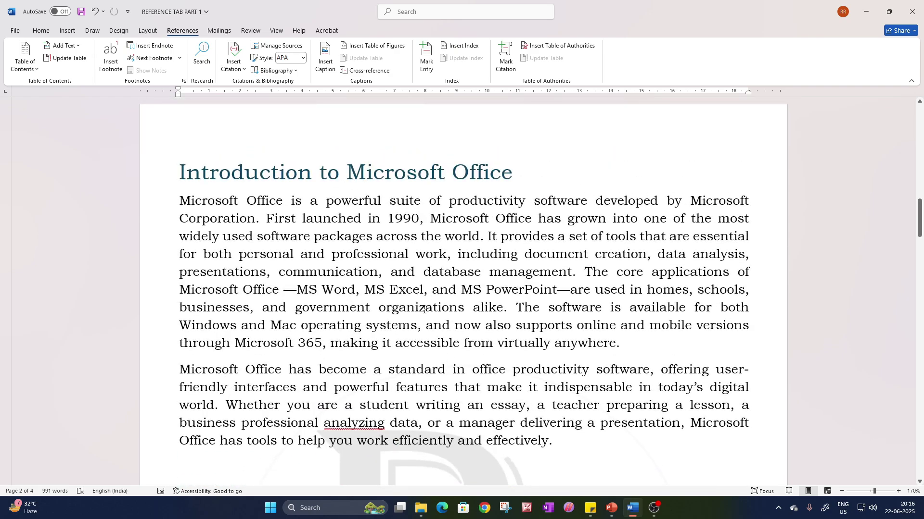
scroll(421, 311, "down", 3)
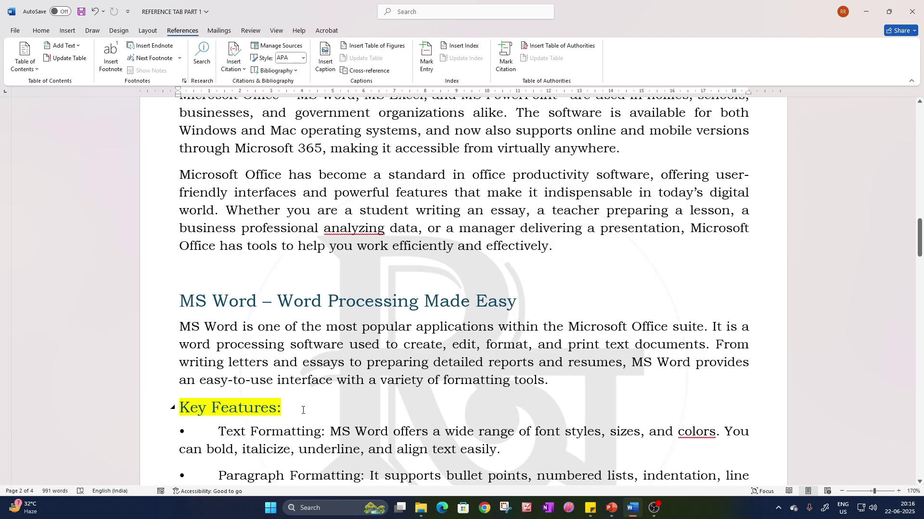
scroll(299, 414, "up", 12)
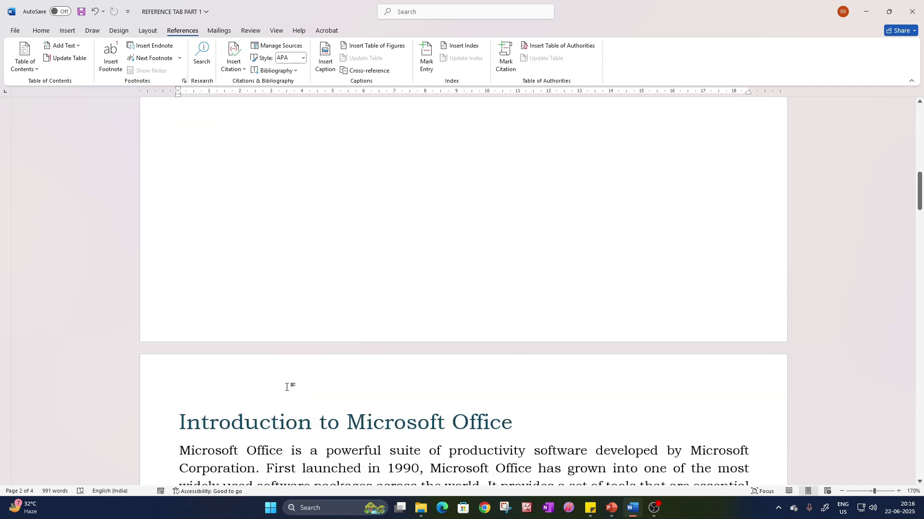
scroll(297, 389, "up", 4)
left_click(229, 173)
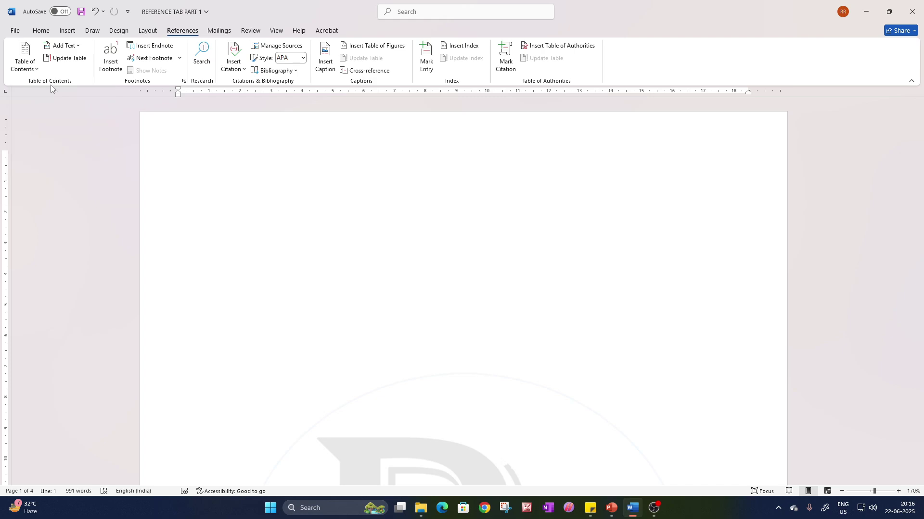
left_click(32, 69)
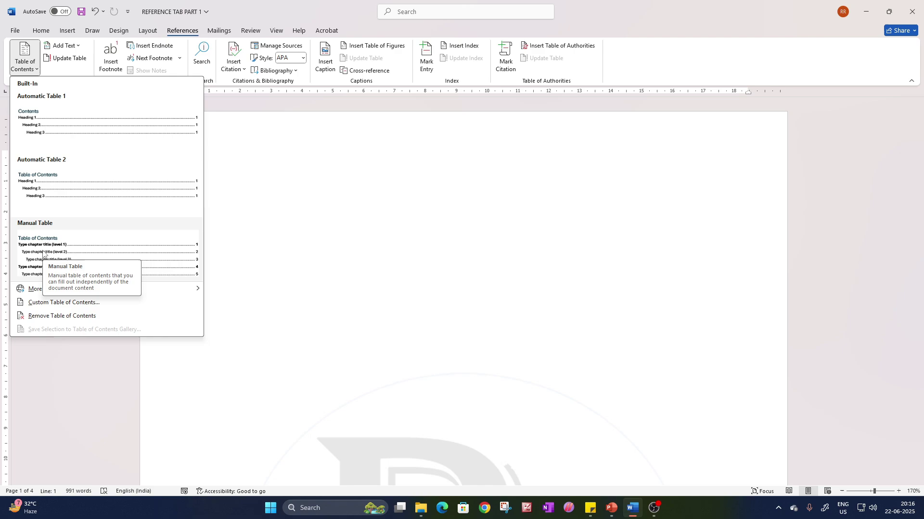
left_click(49, 125)
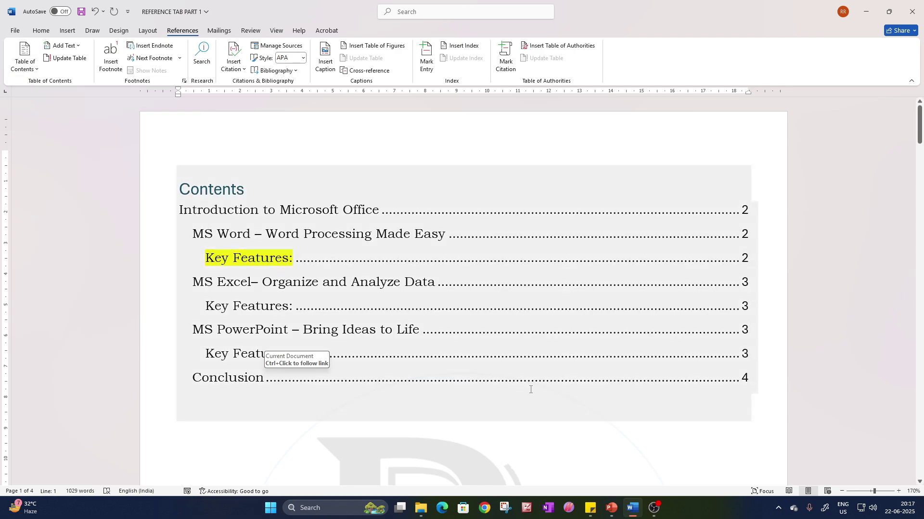
Examine the entries, indentation levels and page numbers in the inserted table of contents
left_click(530, 406)
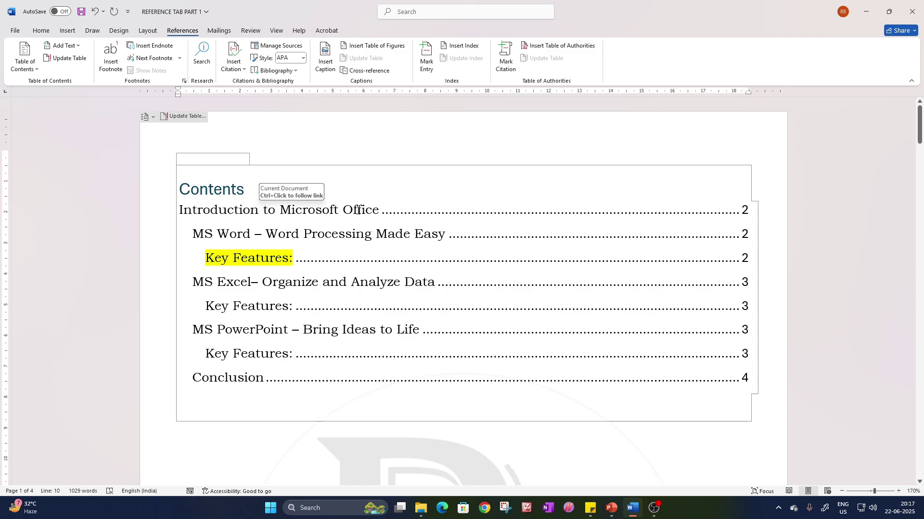
left_click(299, 241)
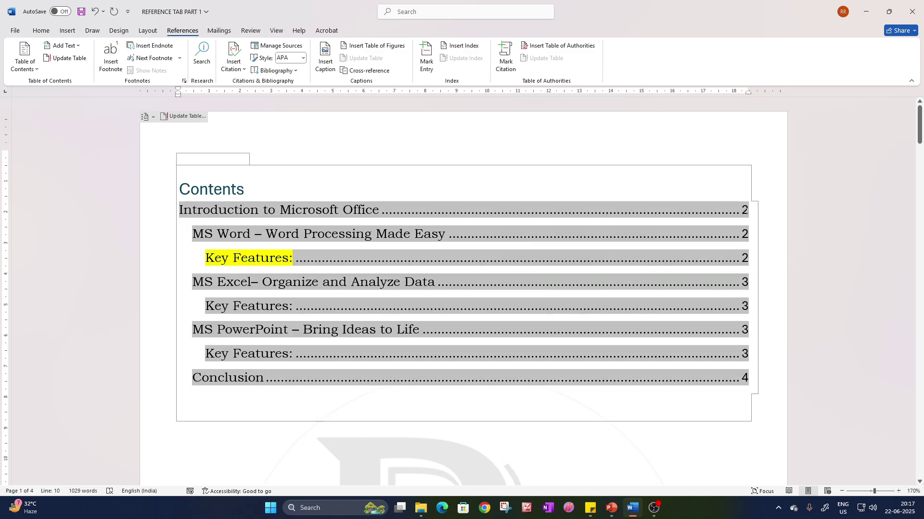
left_click(208, 262)
left_click(336, 430)
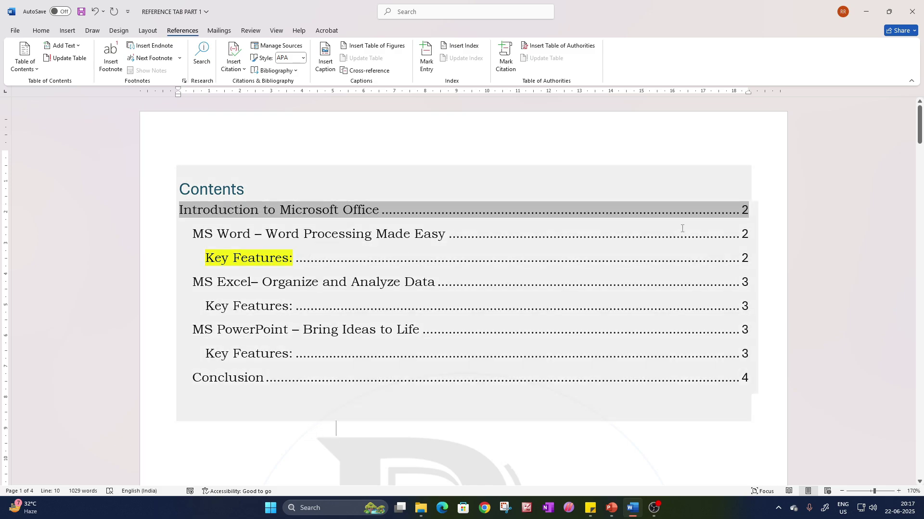
Remove the yellow highlight from the Key Features heading in the MS Word section
scroll(280, 301, "down", 20)
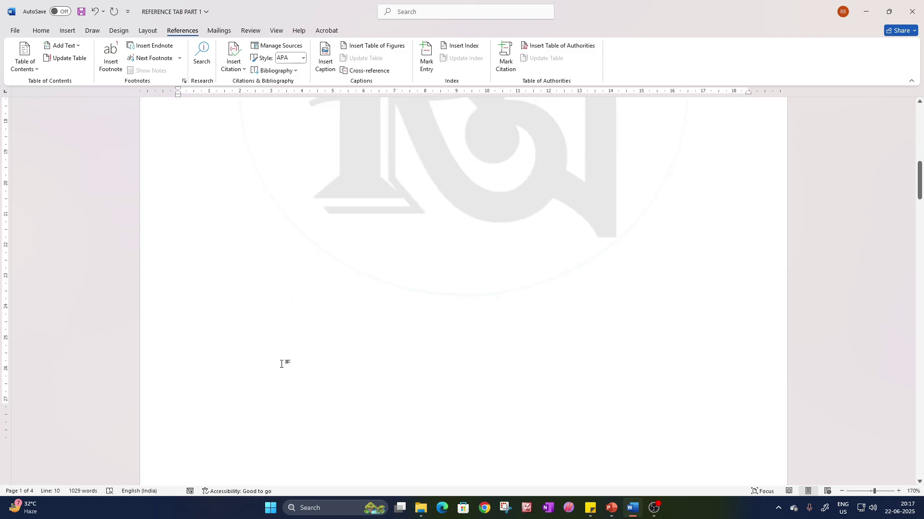
scroll(278, 368, "down", 5)
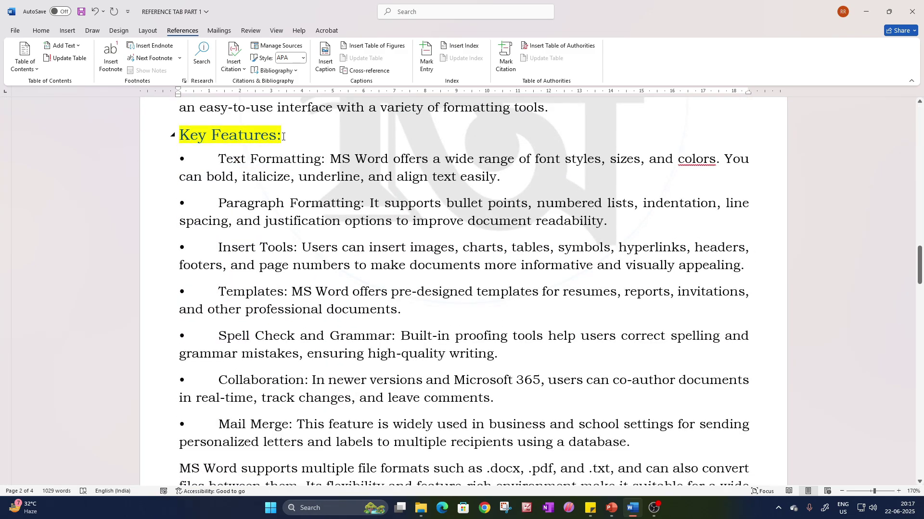
left_click_drag(282, 136, 178, 136)
left_click(41, 31)
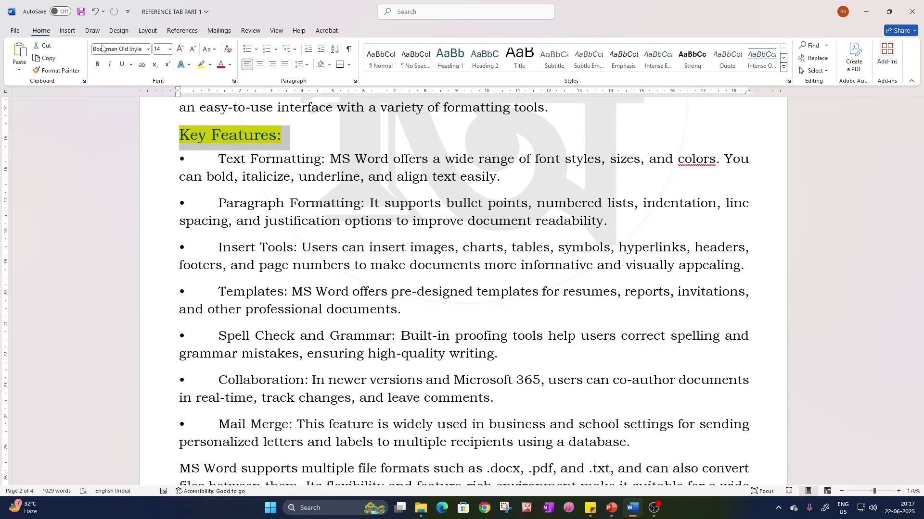
left_click(210, 65)
left_click(217, 119)
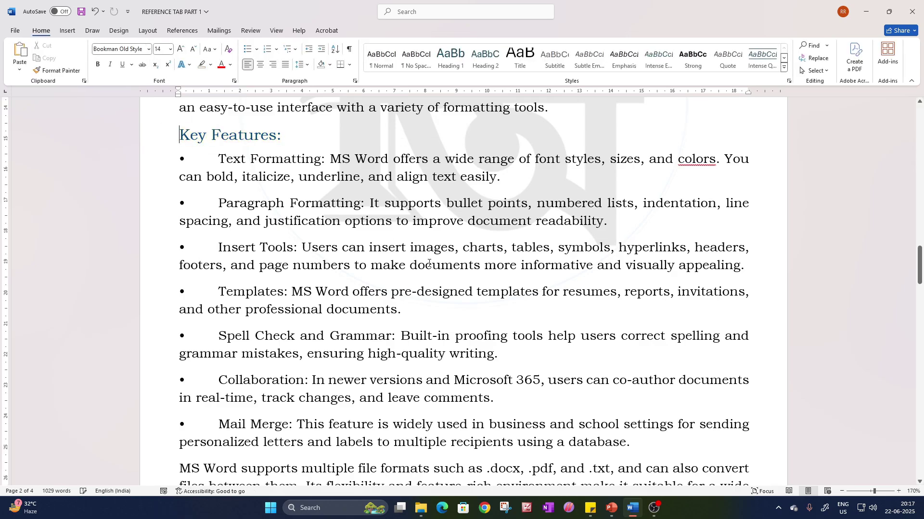
Return to the table of contents on the first page and check its entries against the edited Key Features heading
scroll(425, 257, "up", 20)
scroll(430, 265, "up", 1)
left_click(322, 298)
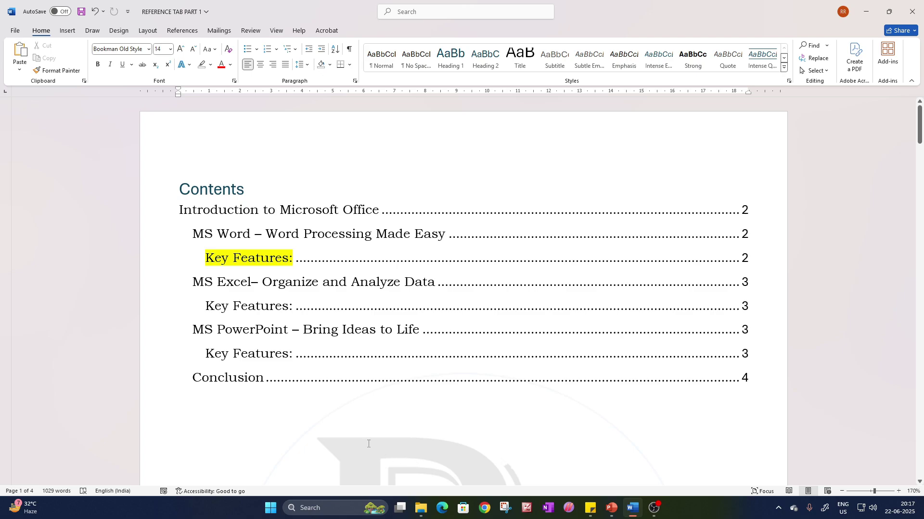
left_click_drag(180, 210, 368, 202)
left_click(247, 457)
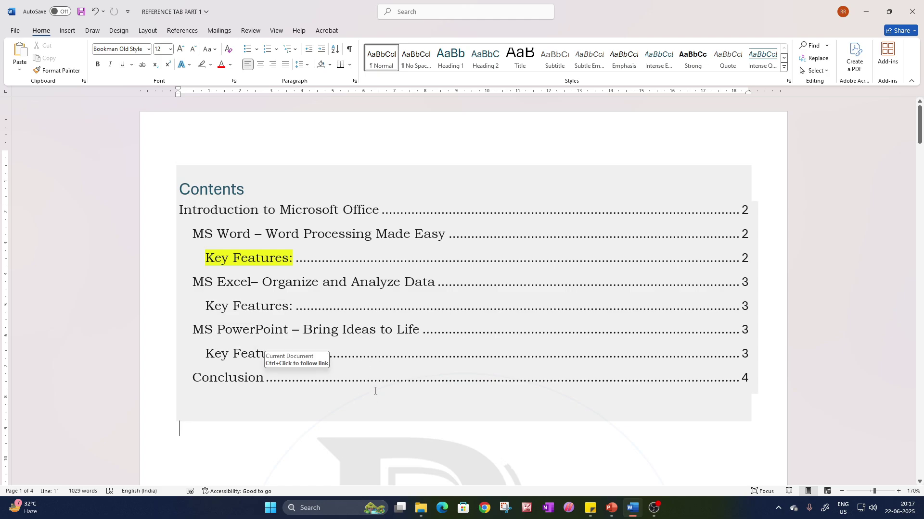
Copy the entire MS Access – Database Management Made Simple text from the sticky note and return to the Word document
mouse_move(590, 508)
left_click(563, 451)
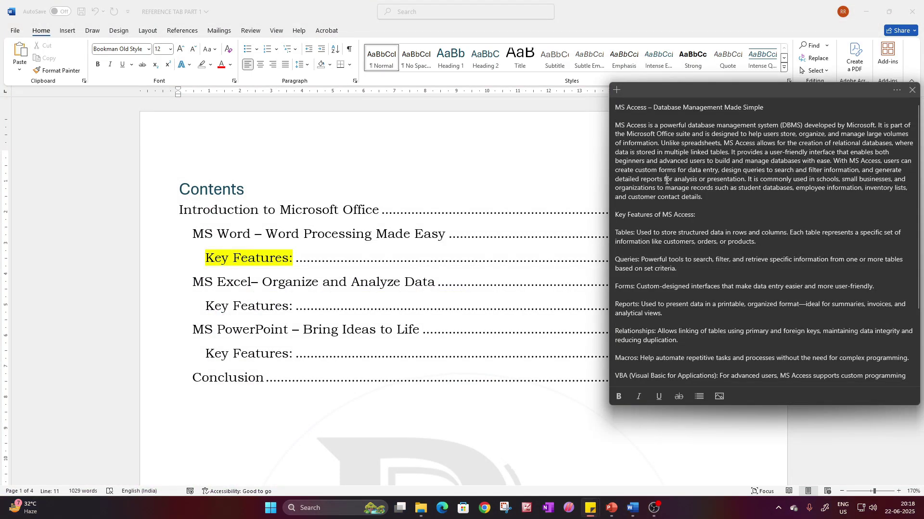
key("ctrl+a")
scroll(667, 180, "up", 3)
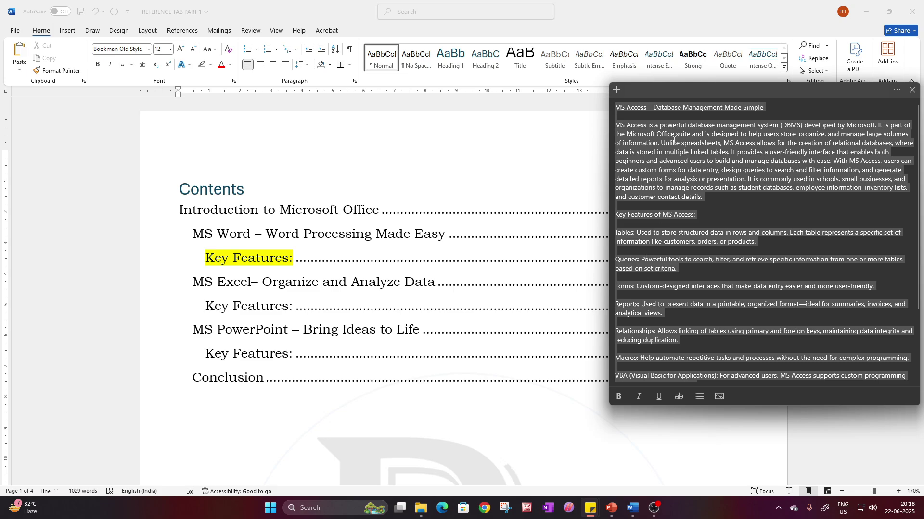
left_click(524, 471)
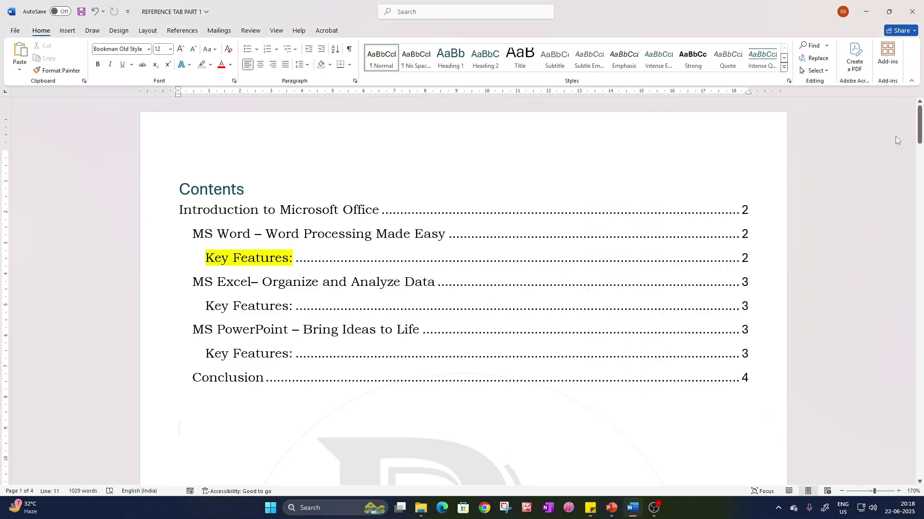
Paste the copied MS Access text on a new line directly above the Conclusion heading
left_click_drag(920, 136, 920, 436)
left_click(266, 215)
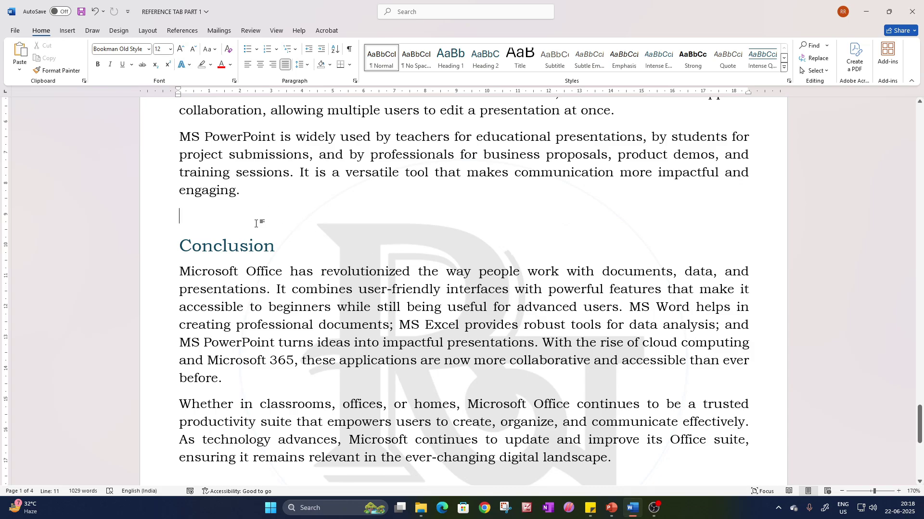
key("Return")
key("ctrl+v")
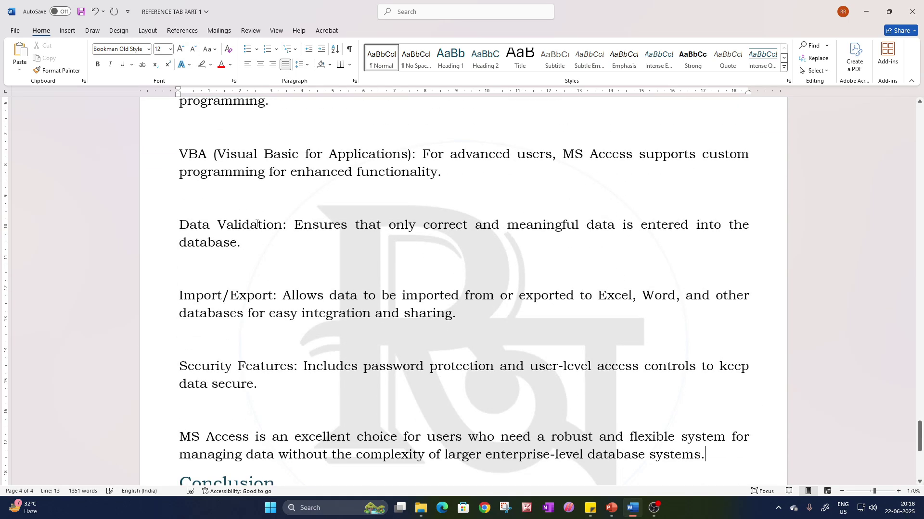
Delete the blank line between the Data Validation and Import/Export paragraphs in the MS Access section
left_click(254, 280)
key("BackSpace")
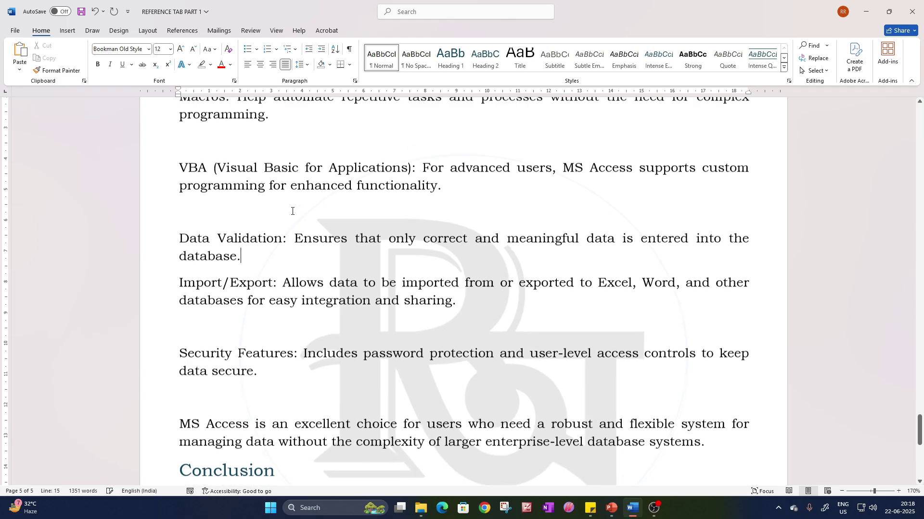
Add the "MS Access – Database Management Made Simple" heading to the table of contents as Level 2
scroll(238, 287, "up", 10)
scroll(238, 287, "up", 6)
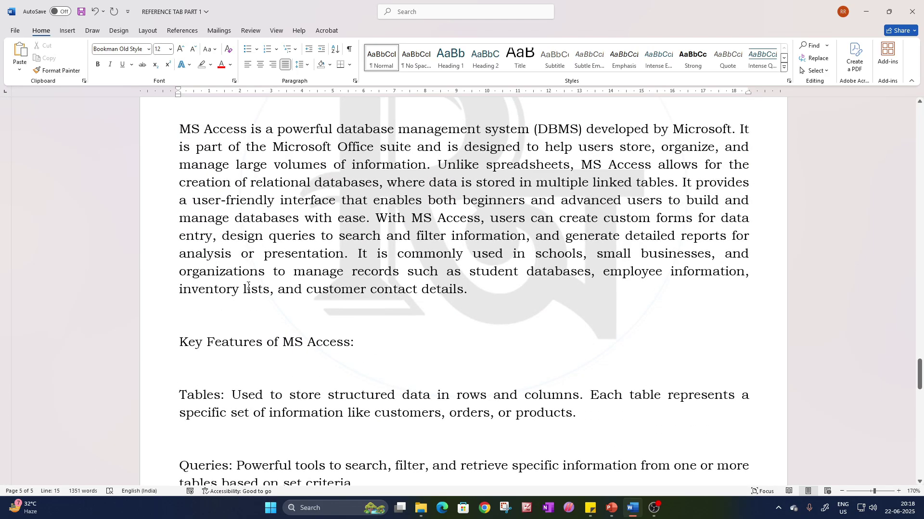
left_click(181, 237)
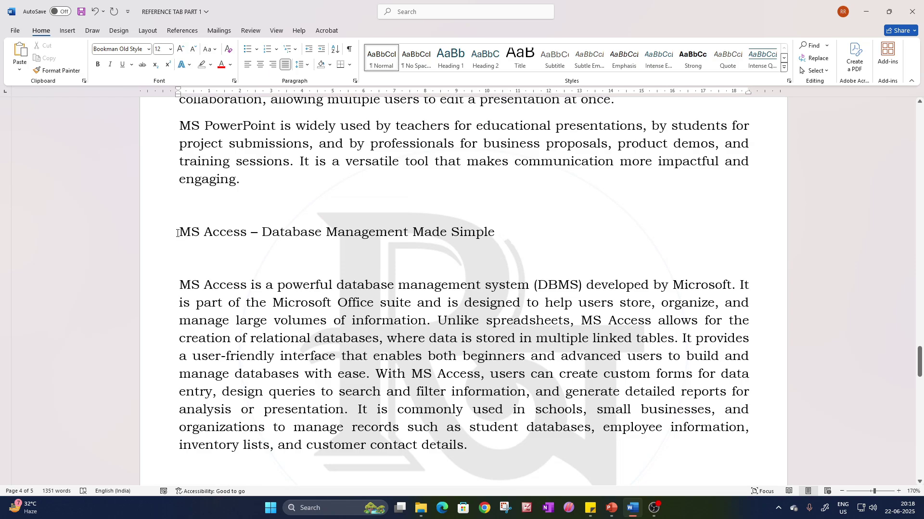
key("shift+Right")
key("shift+Right")
key("Left")
left_click_drag(179, 232, 503, 235)
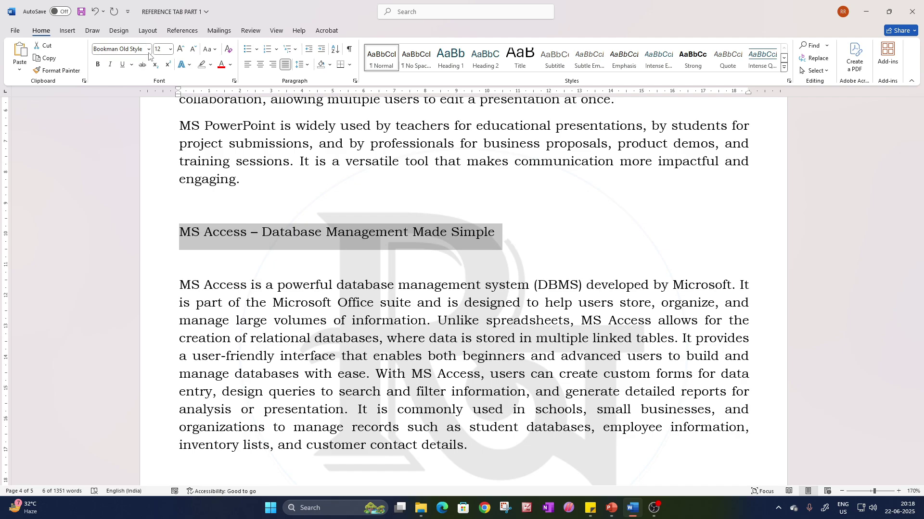
left_click(182, 30)
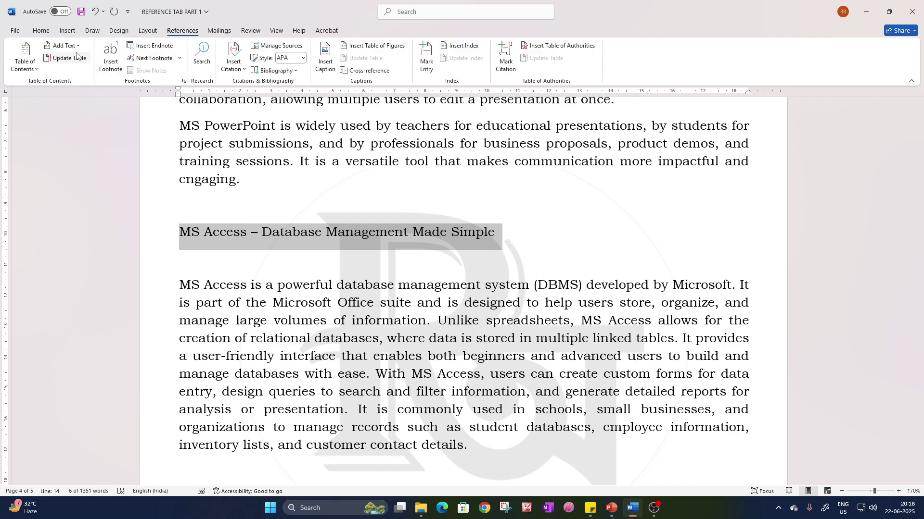
left_click(63, 45)
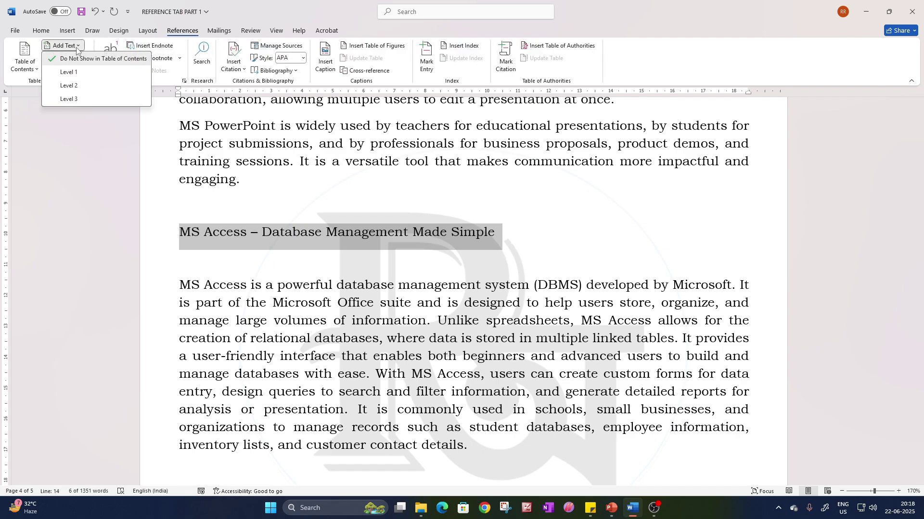
left_click(73, 85)
Add the "Key Features of MS Access:" line to the table of contents as Level 3
scroll(305, 270, "down", 5)
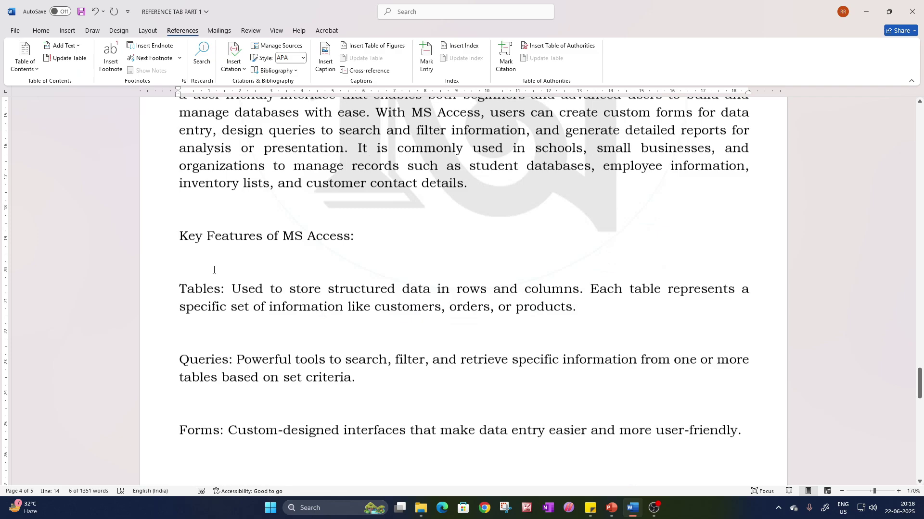
left_click_drag(180, 228, 361, 227)
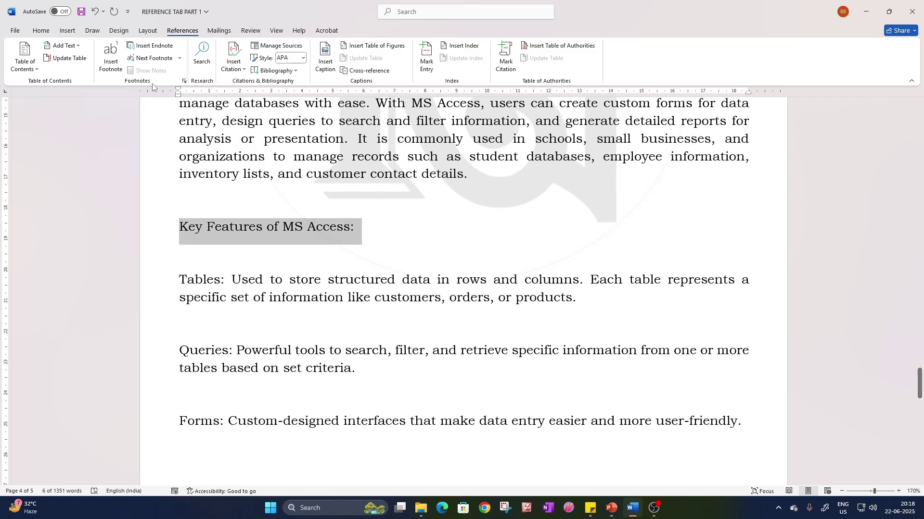
left_click(62, 45)
left_click(73, 99)
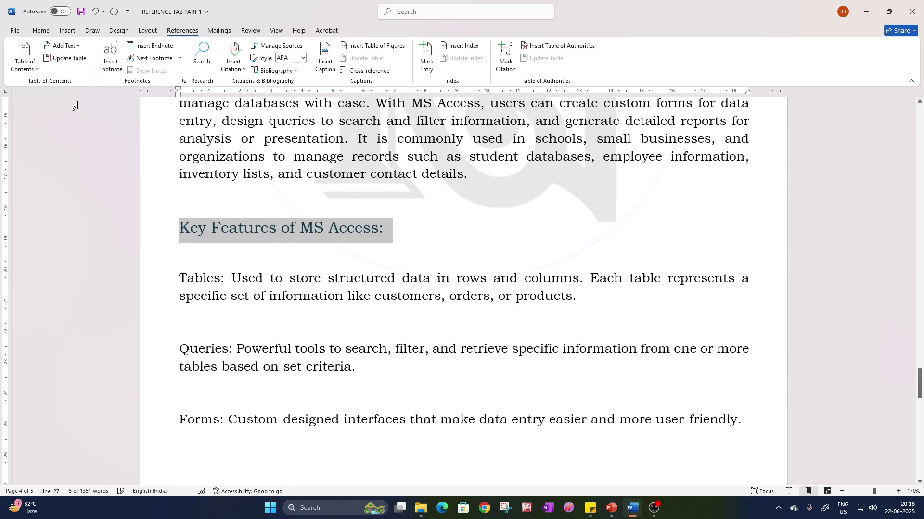
Return to the table of contents on the first page and update its page numbers only
left_click_drag(919, 383, 907, 110)
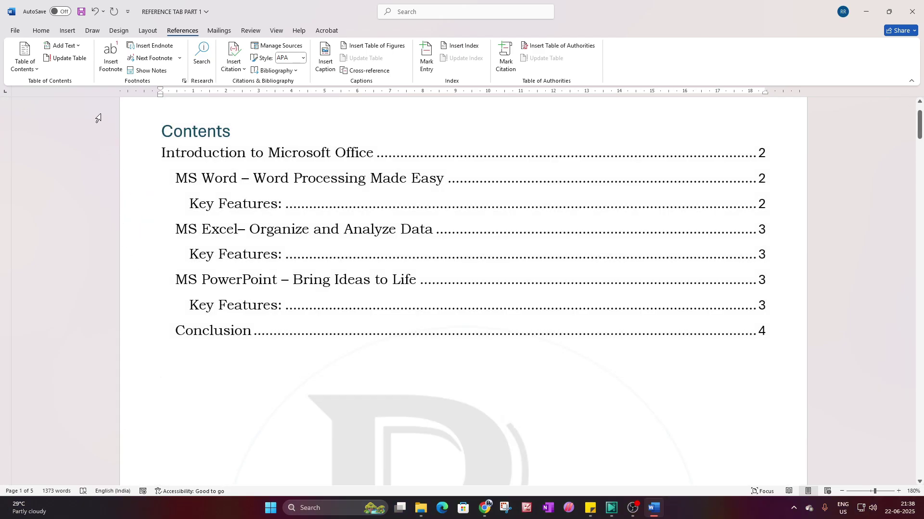
left_click(79, 61)
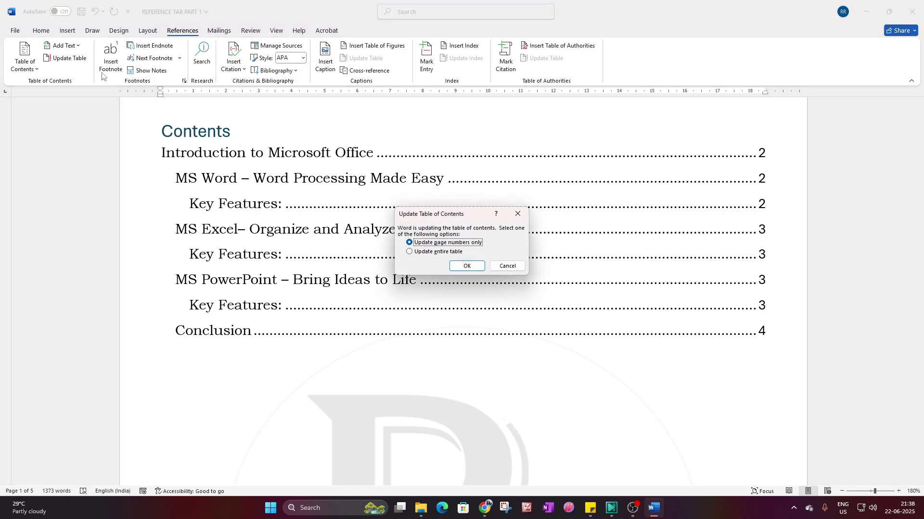
key("Return")
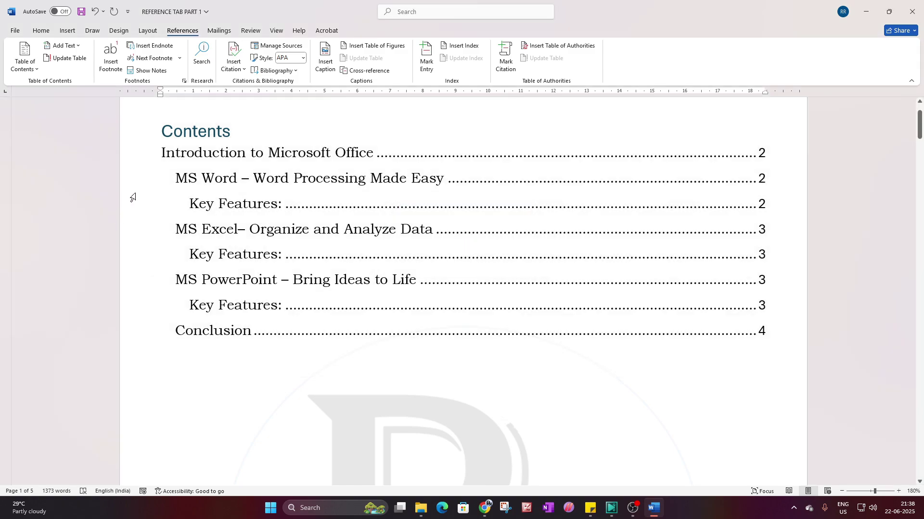
Update the entire table of contents to include the new MS Access headings
left_click(80, 62)
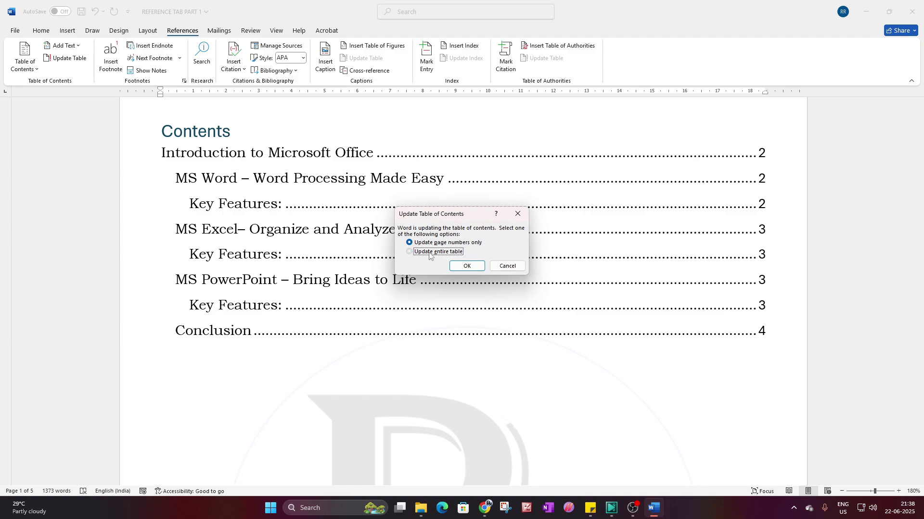
left_click(473, 268)
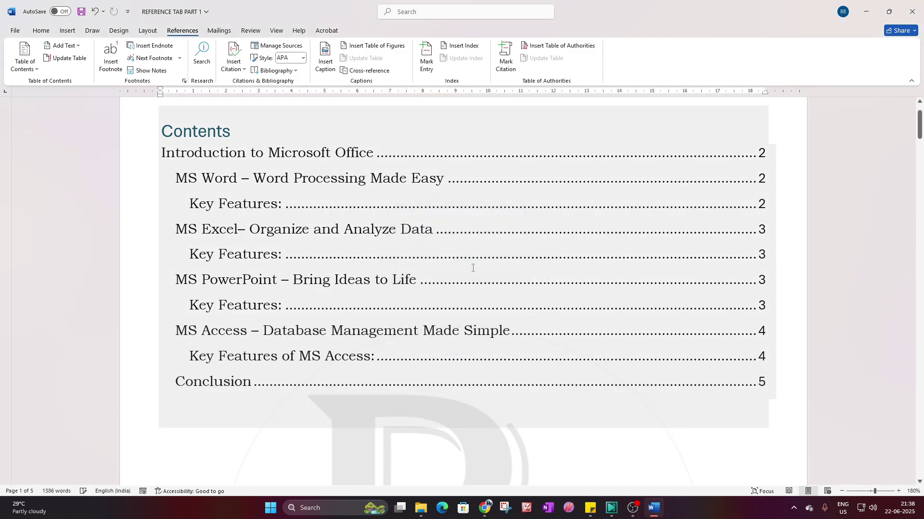
left_click(319, 427)
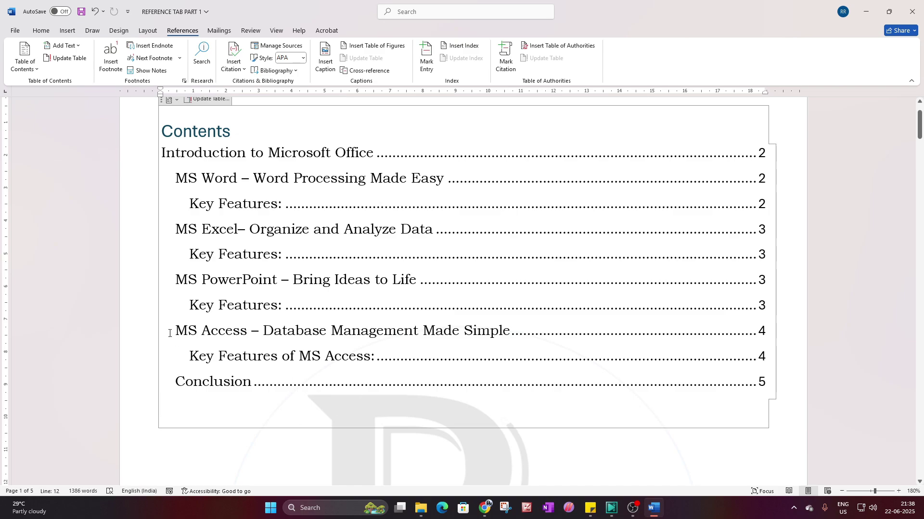
left_click(633, 508)
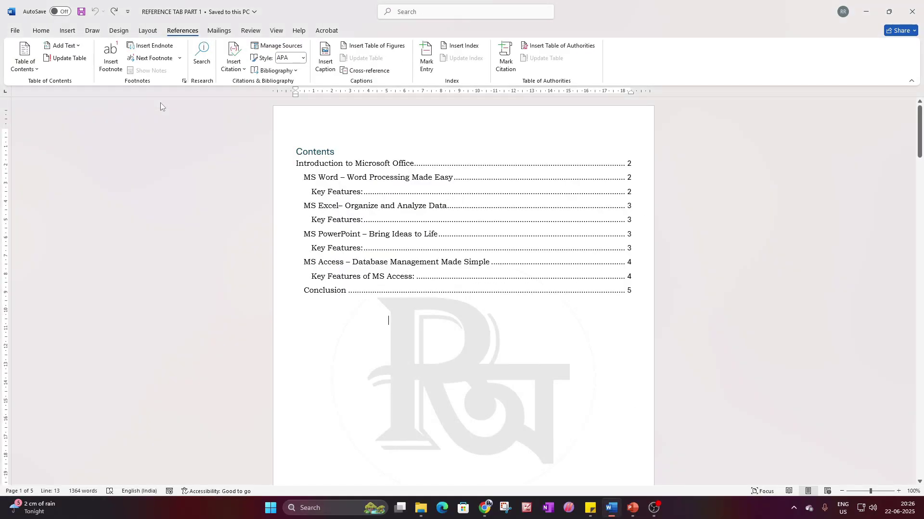
Insert a footnote after "Microsoft Corporation." in the first paragraph of Introduction to Microsoft Office
scroll(418, 328, "down", 5)
scroll(417, 327, "down", 4)
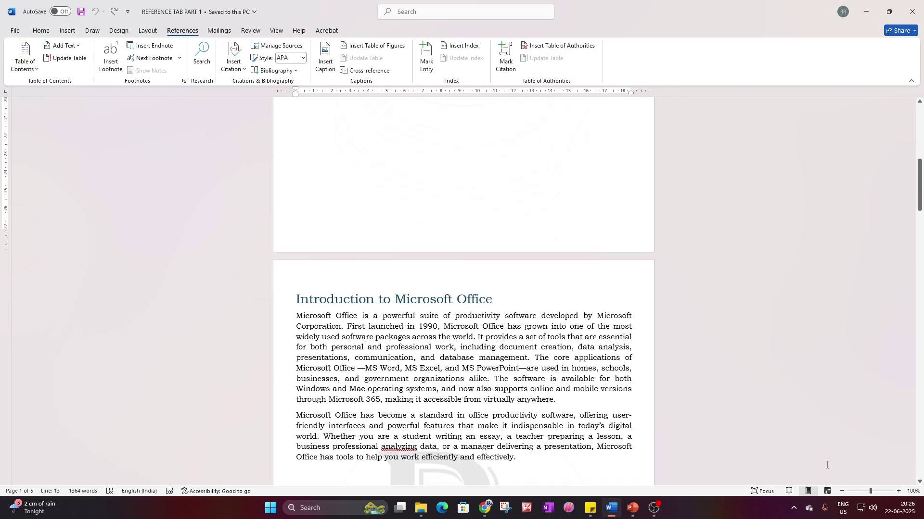
left_click(898, 491)
left_click(898, 491)
left_click(897, 491)
left_click(898, 491)
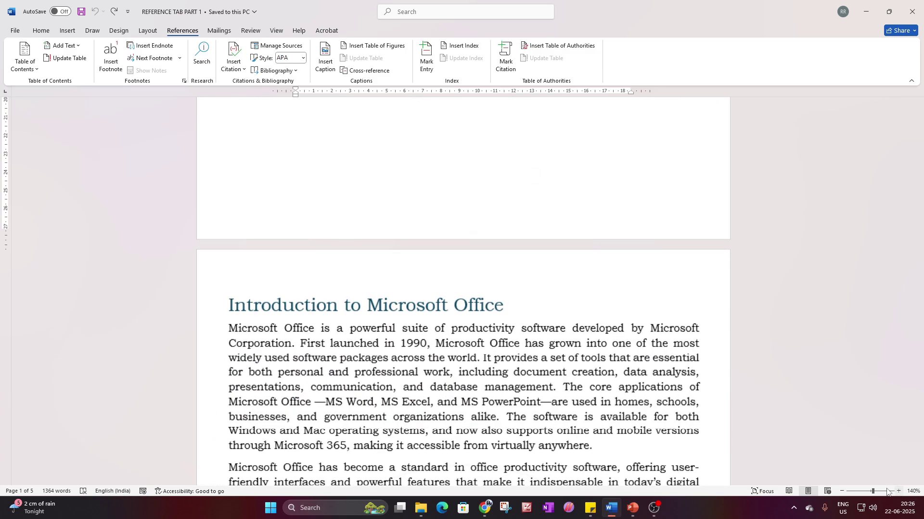
scroll(437, 333, "down", 3)
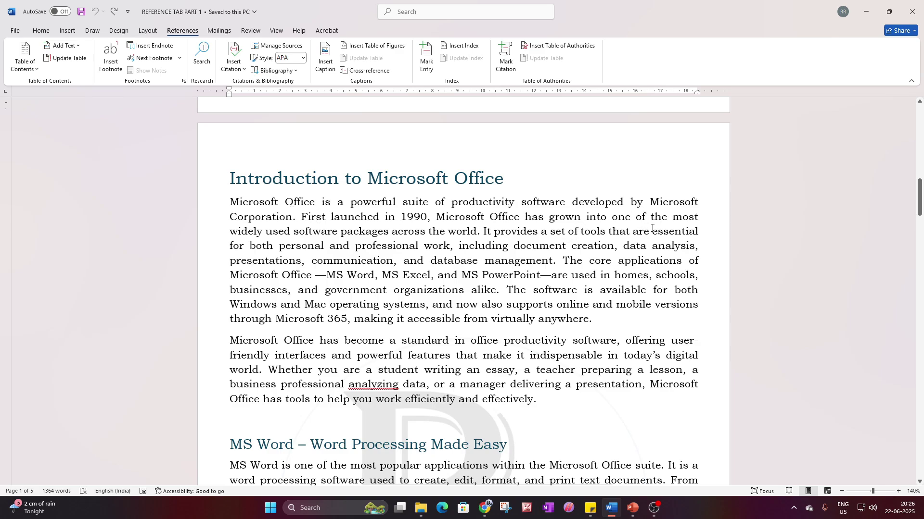
left_click_drag(651, 203, 293, 218)
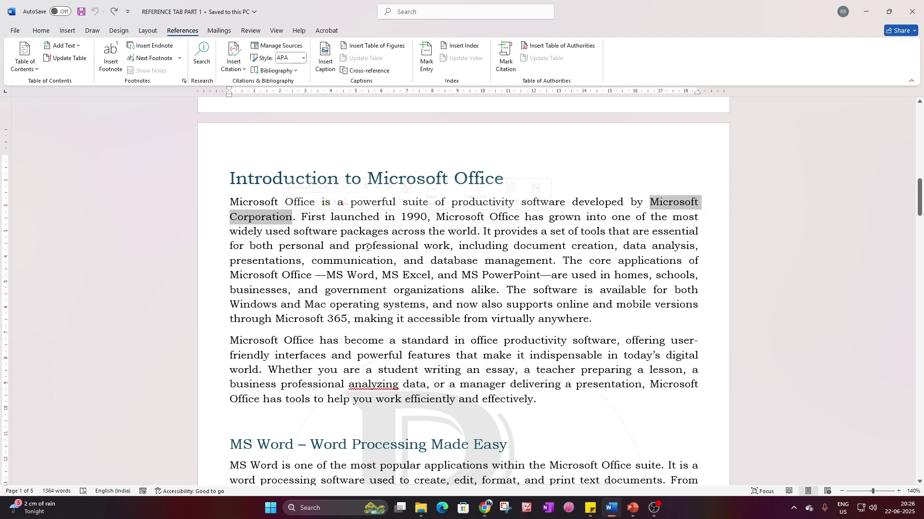
left_click(295, 220)
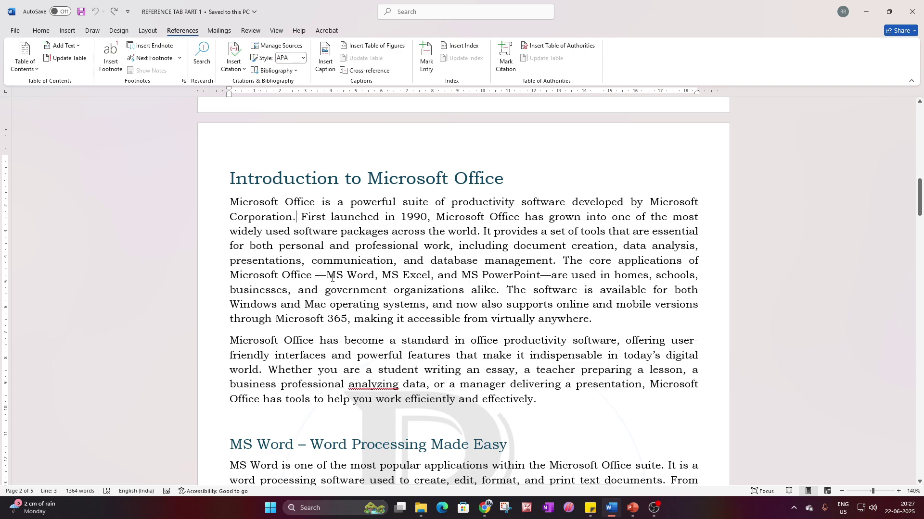
left_click(109, 60)
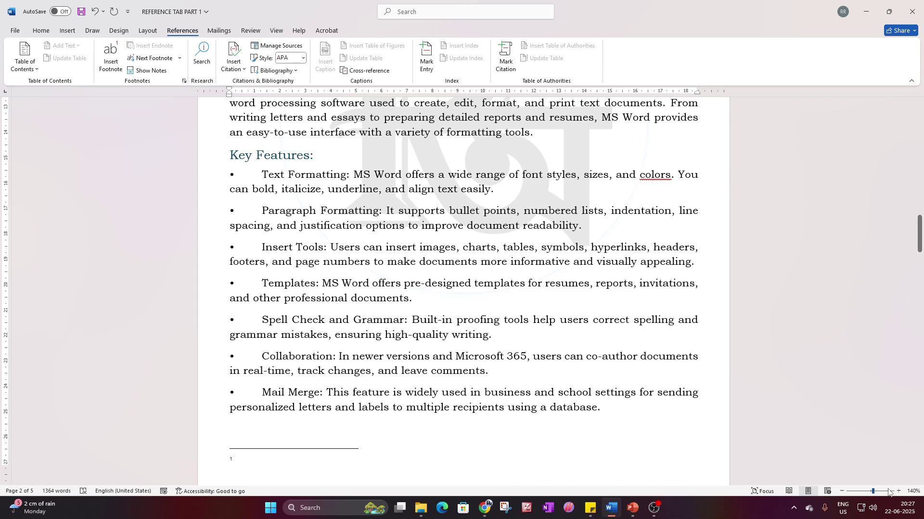
Examine the footnote reference mark after "Microsoft Corporation." and the matching footnote number at the end of page 2
left_click_drag(871, 492, 864, 492)
scroll(481, 313, "up", 3)
left_click(422, 232)
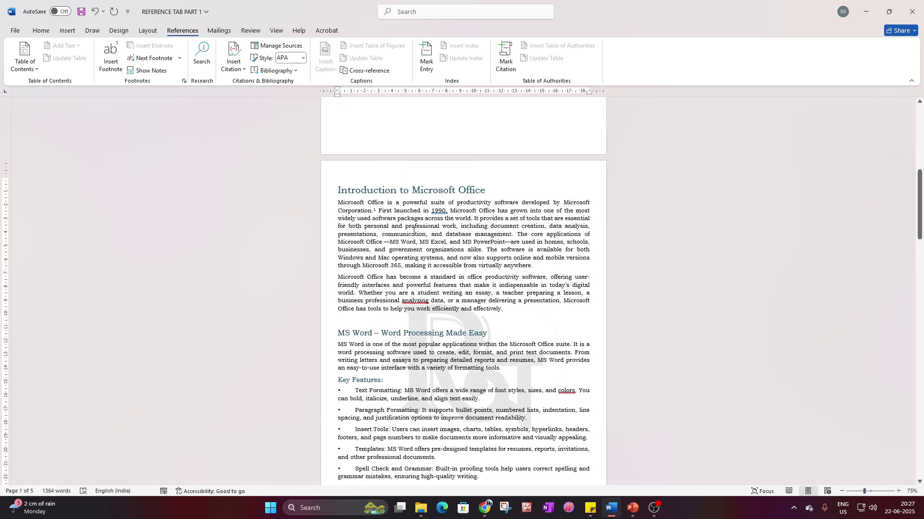
scroll(423, 232, "down", 3)
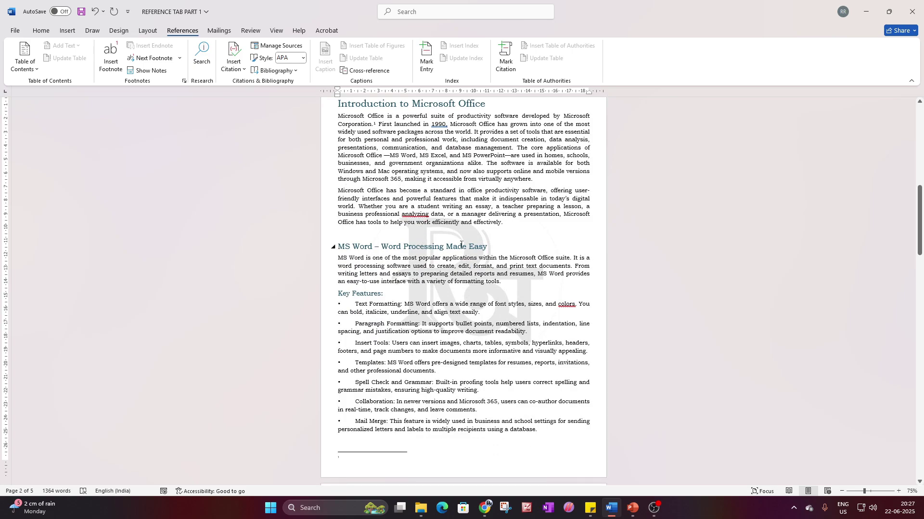
scroll(461, 246, "down", 3)
left_click(350, 393)
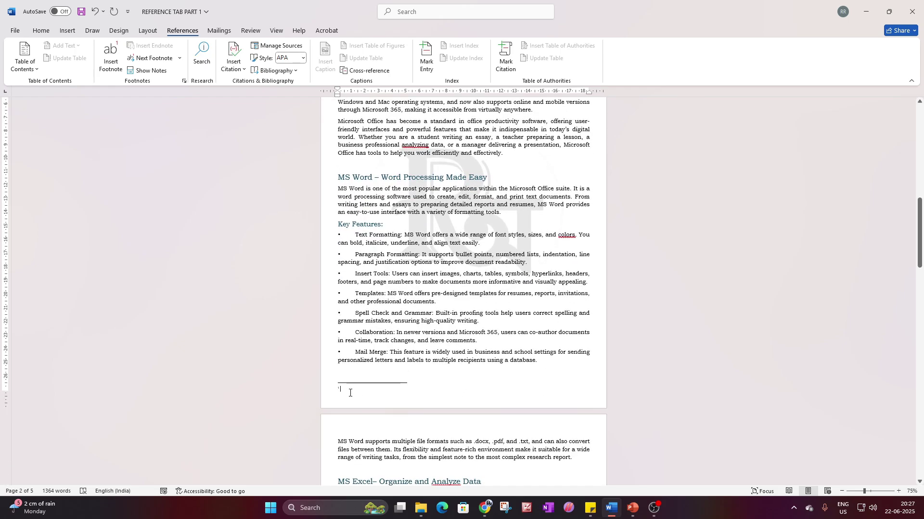
scroll(871, 447, "up", 4, "ctrl")
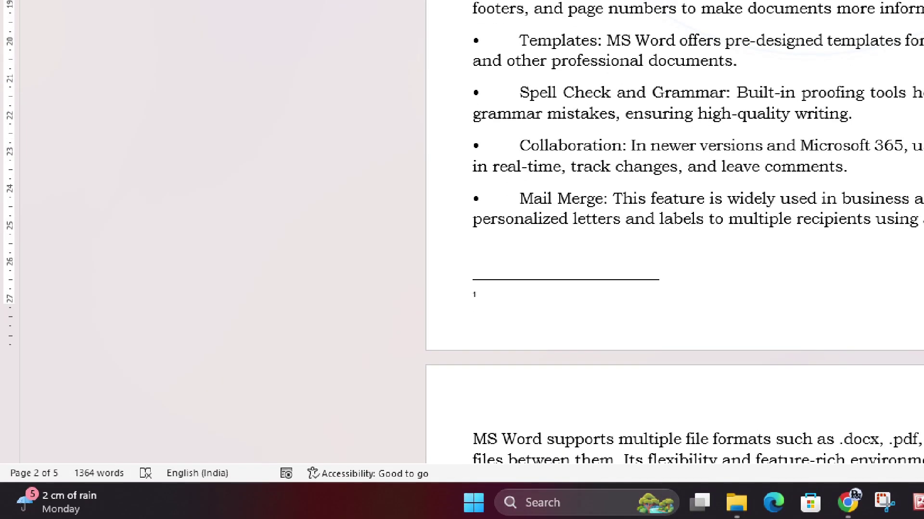
mouse_move(9, 454)
left_mouse_down()
mouse_move(10, 477)
mouse_move(73, 495)
left_mouse_up()
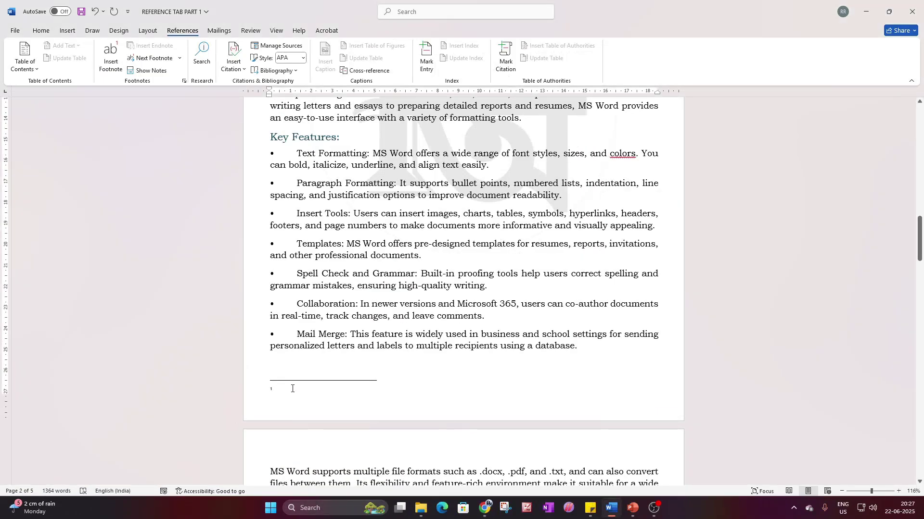
scroll(576, 295, "up", 4)
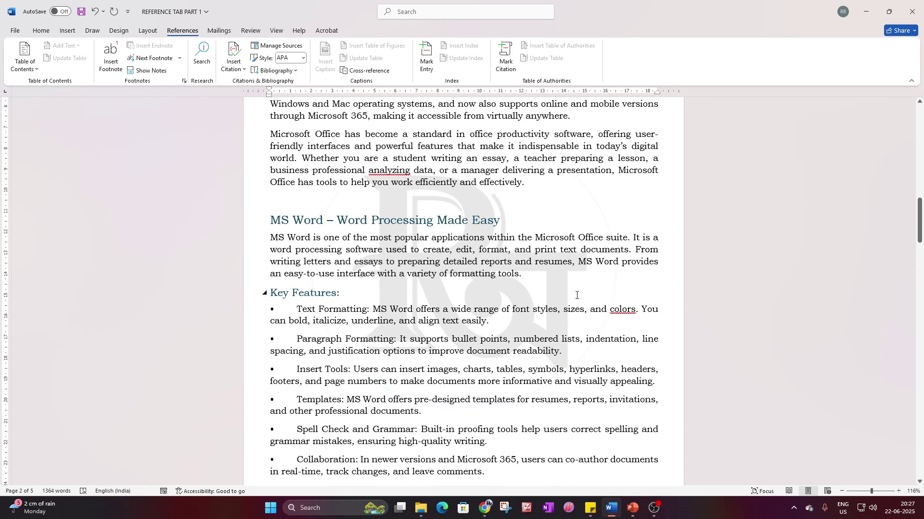
scroll(577, 296, "up", 2)
scroll(565, 307, "up", 2)
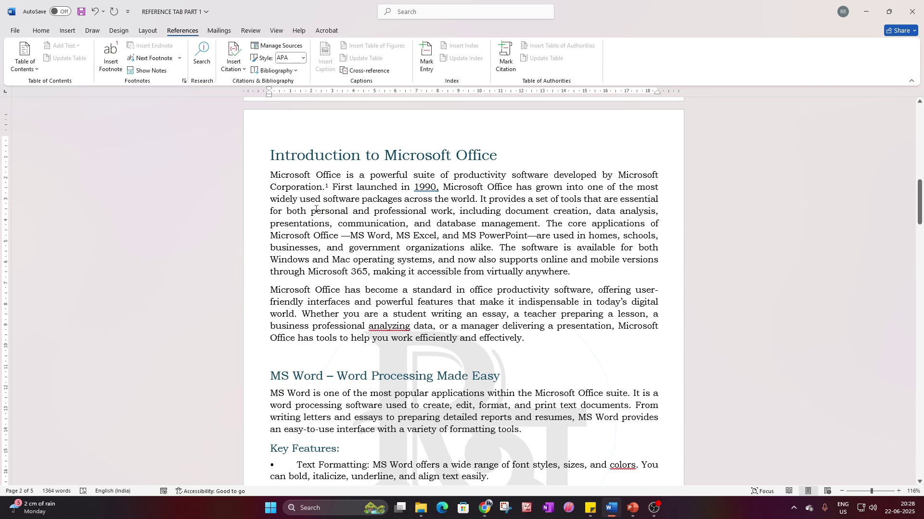
scroll(348, 368, "down", 2)
scroll(353, 152, "up", 1)
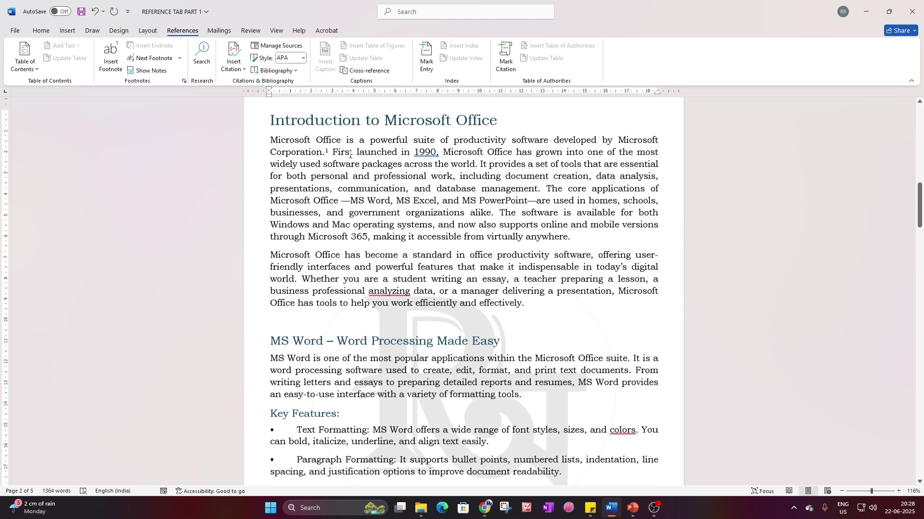
Go from the reference mark in the Introduction to the empty footnote on page 2, placing the cursor after its number
left_click(326, 160)
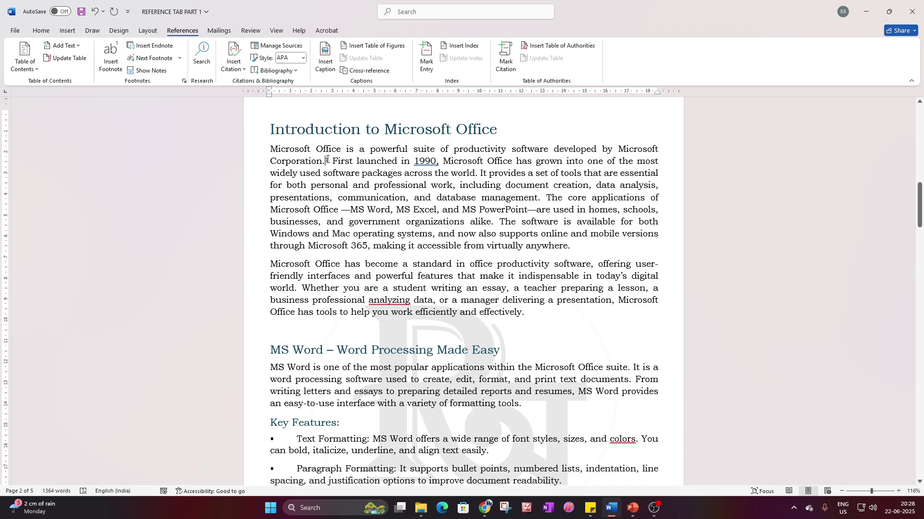
scroll(327, 160, "down", 15)
double_click(326, 159)
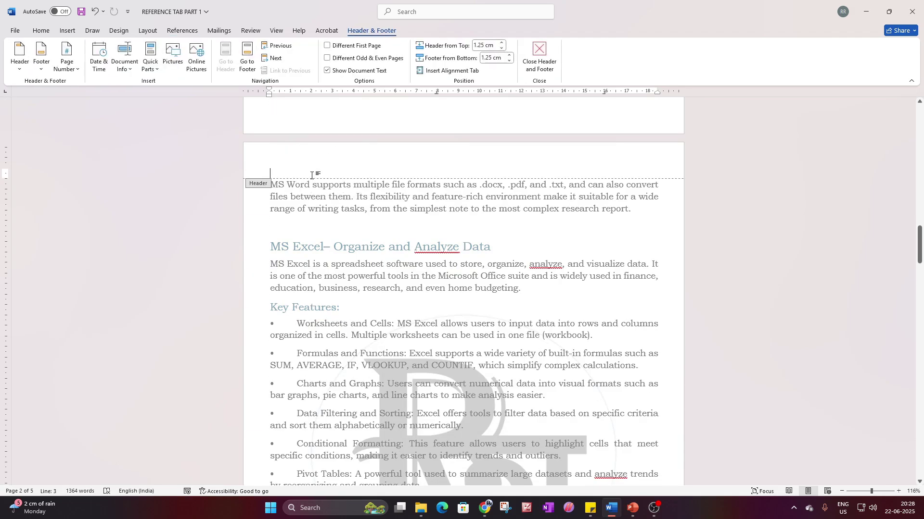
double_click(328, 211)
scroll(298, 222, "up", 3)
left_click(282, 234)
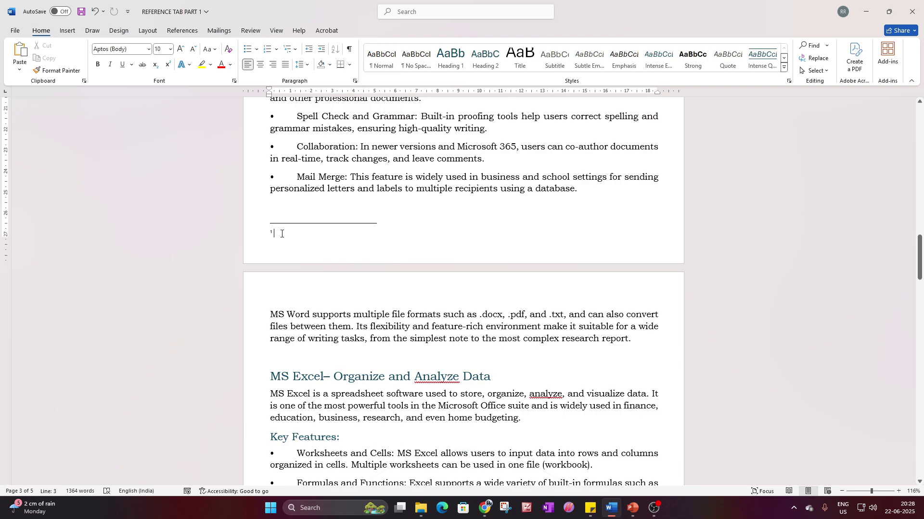
Copy the footnote text from the shorter sticky note and return to the empty footnote in the Word document
mouse_move(589, 508)
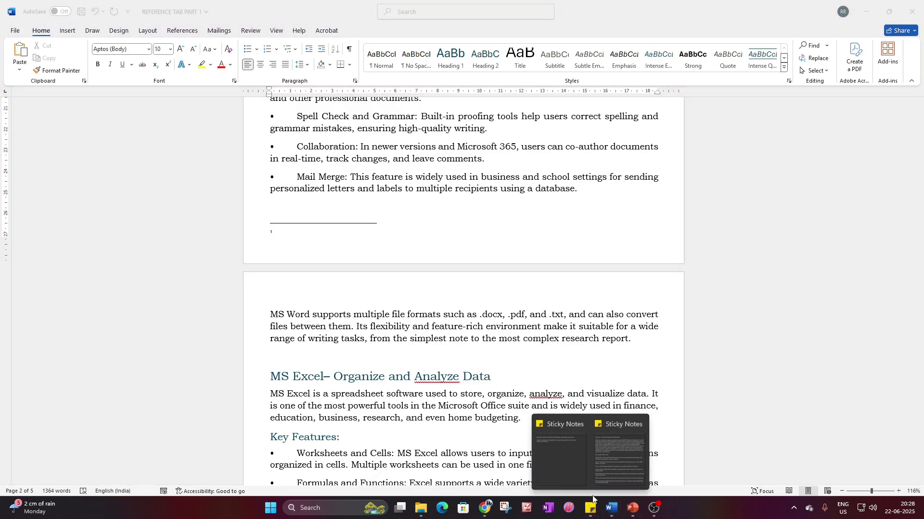
left_click(573, 457)
left_click(849, 192)
left_click_drag(686, 201, 615, 195)
key("ctrl+c")
left_click(327, 240)
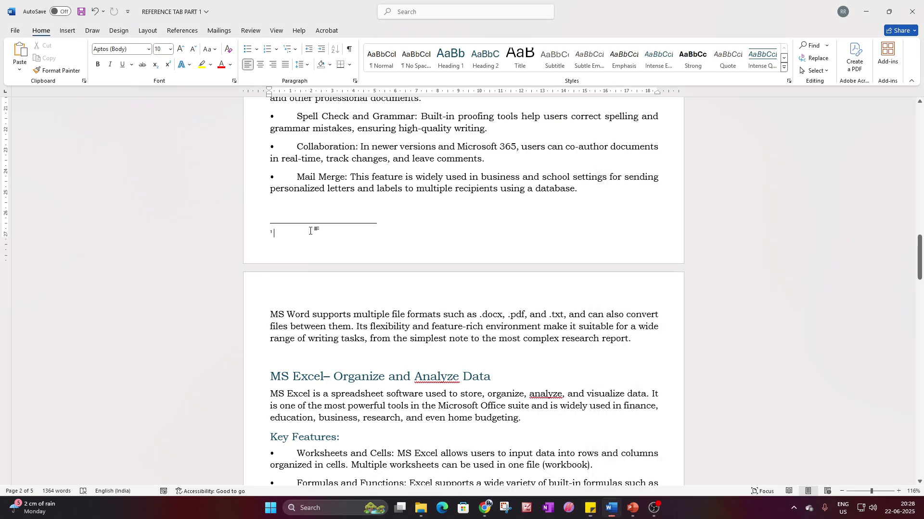
key("ctrl+v")
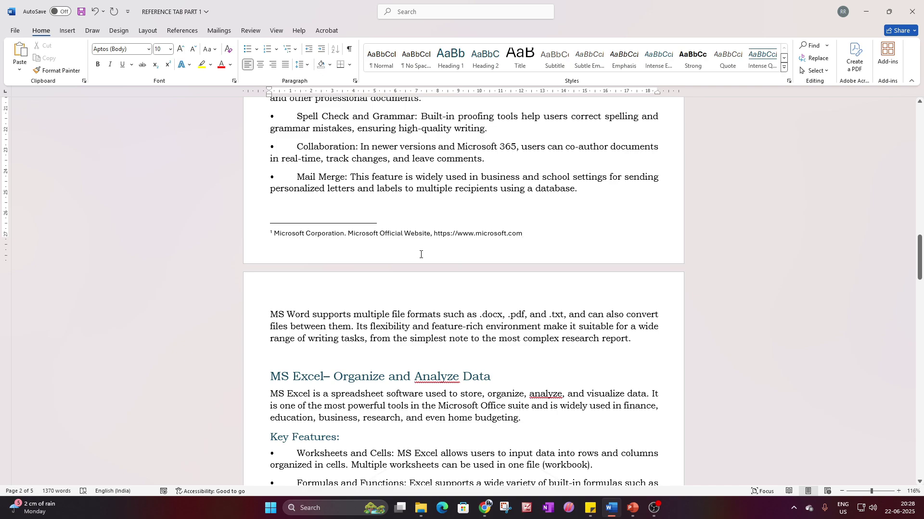
left_click(898, 491)
left_click(899, 491)
left_click(898, 491)
left_click(899, 492)
left_click(898, 491)
left_click(898, 491)
left_click(899, 491)
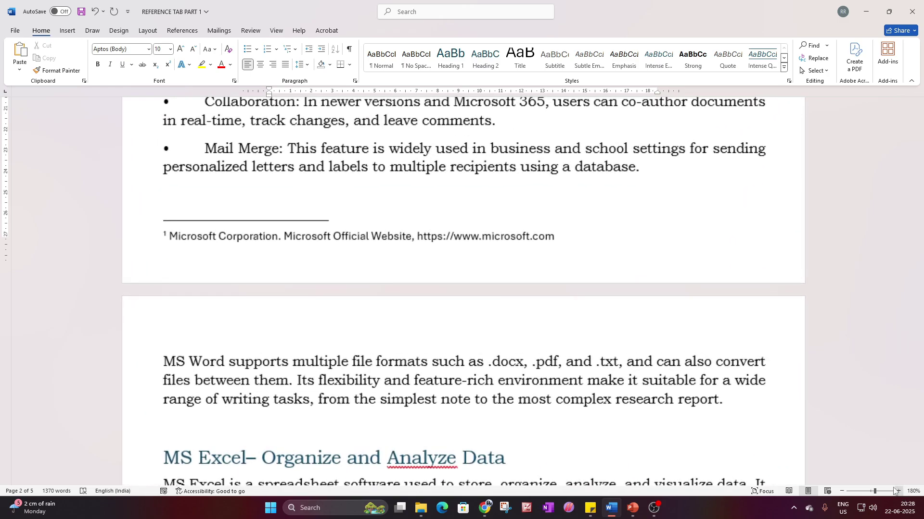
Go from the first footnote's number to its reference mark in the Introduction, preview the note there, and return to the footnote
left_click(162, 236, "ctrl")
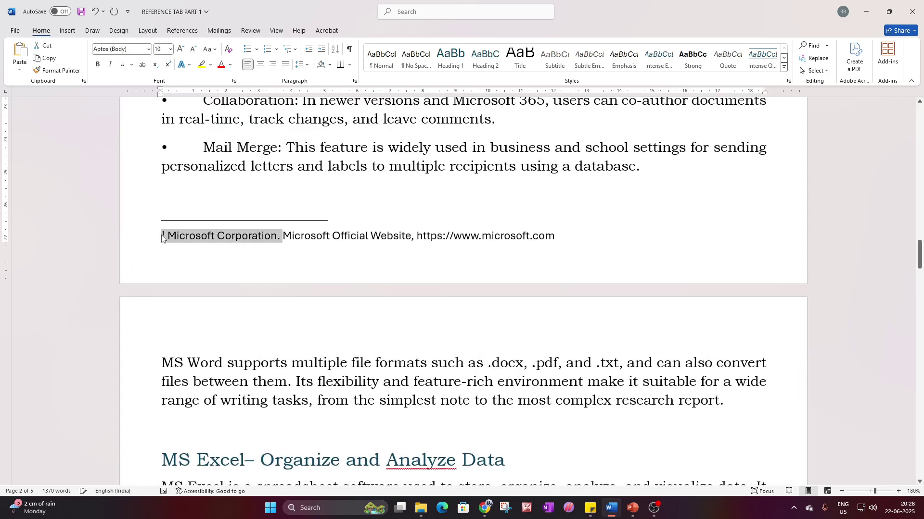
left_click(163, 234)
double_click(163, 234)
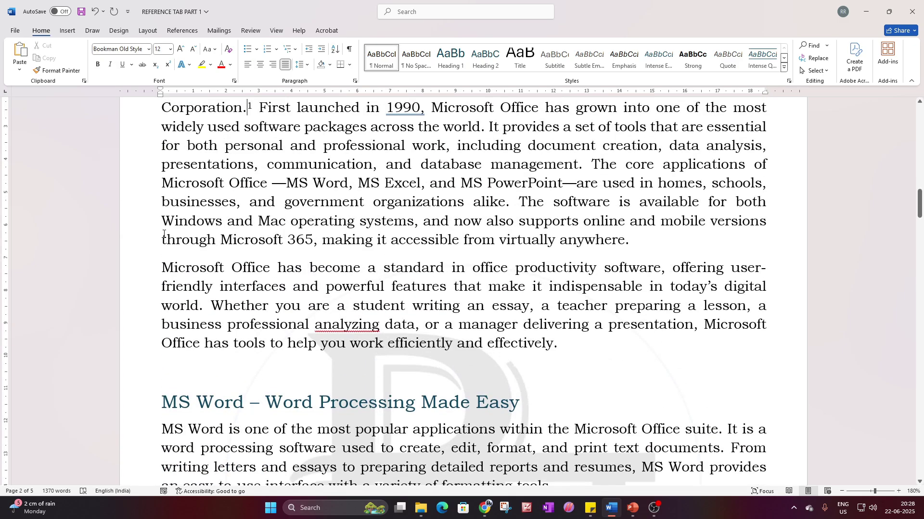
scroll(255, 272, "up", 3)
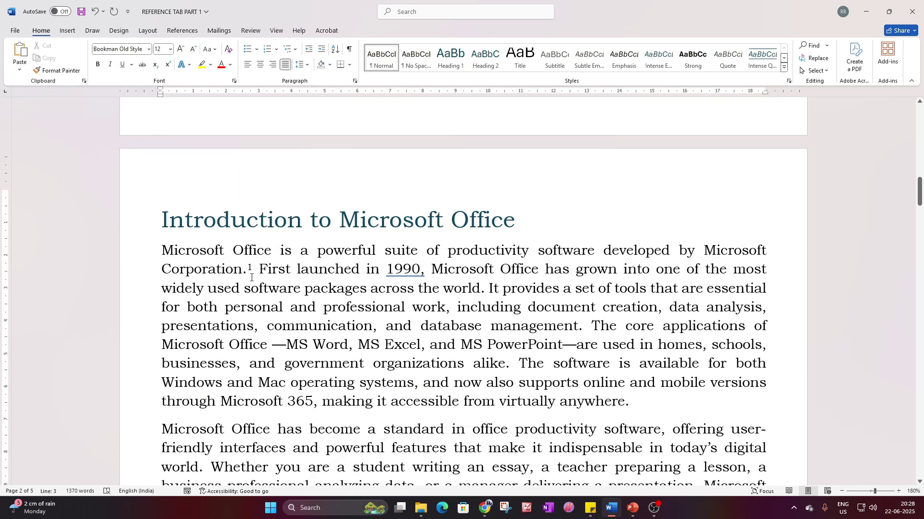
mouse_move(250, 278)
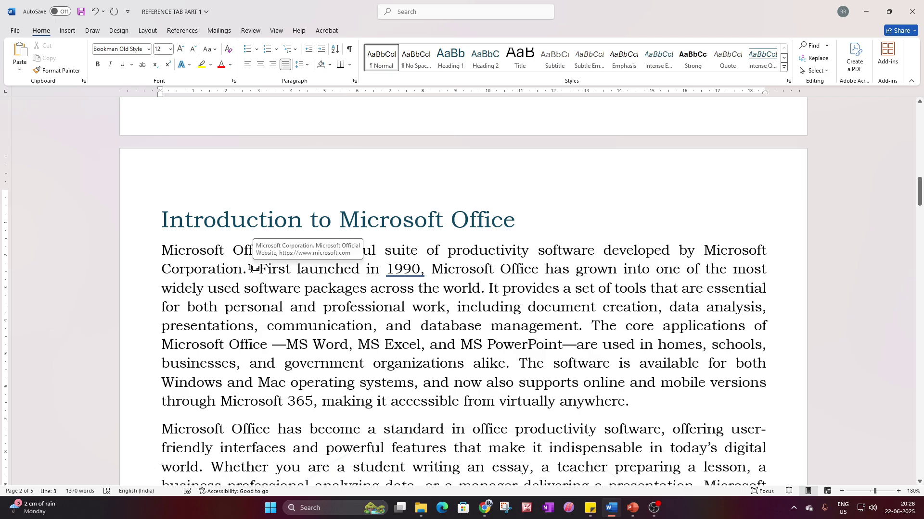
double_click(252, 269)
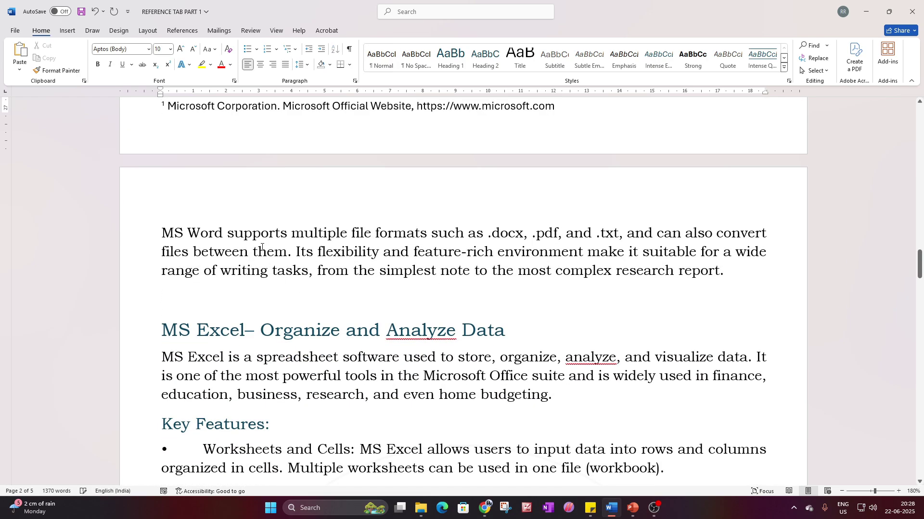
scroll(241, 241, "up", 2)
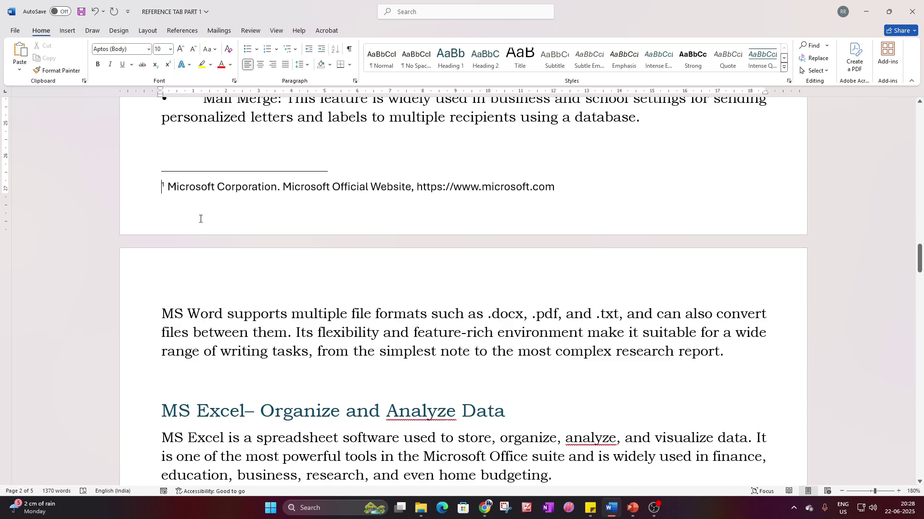
Mute the computer's sound and return to the Word document
scroll(219, 217, "up", 20)
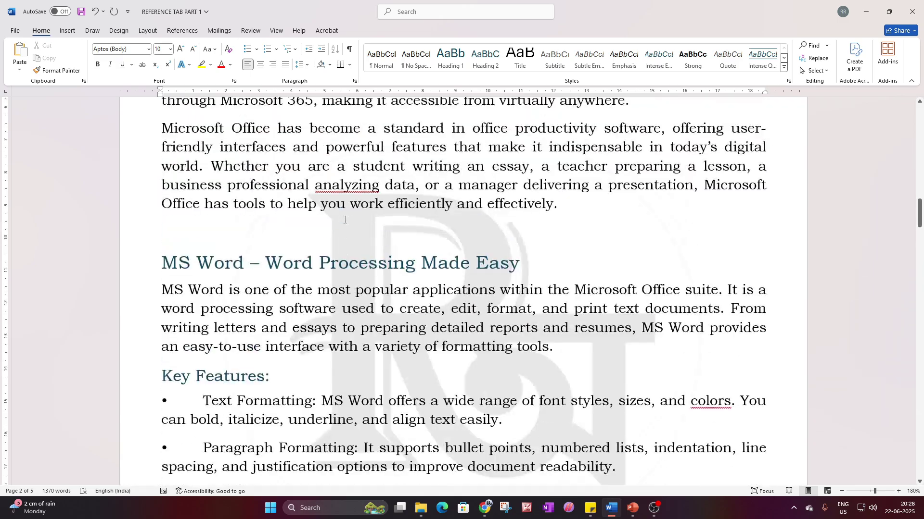
scroll(625, 231, "up", 5)
left_click_drag(919, 147, 920, 223)
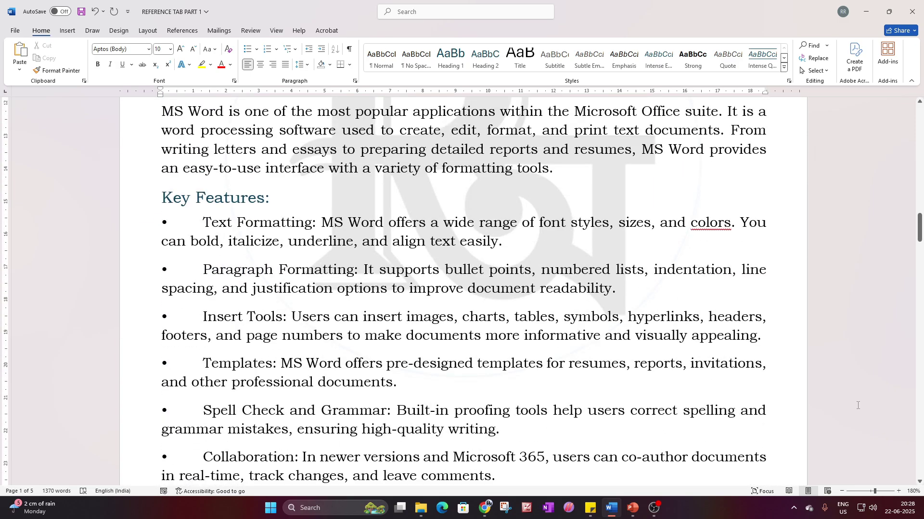
left_click(872, 508)
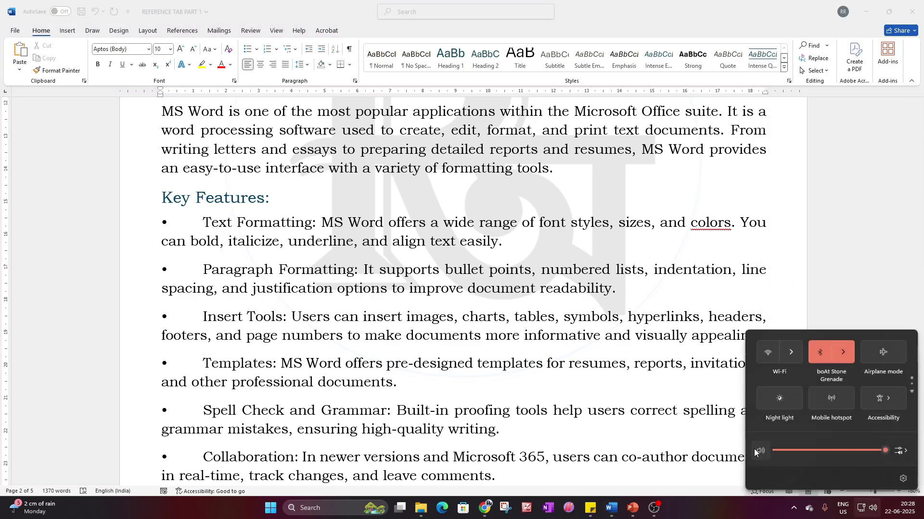
left_click(693, 301)
Insert a footnote after "Microsoft Office" at the start of the second Introduction paragraph
scroll(693, 301, "up", 10)
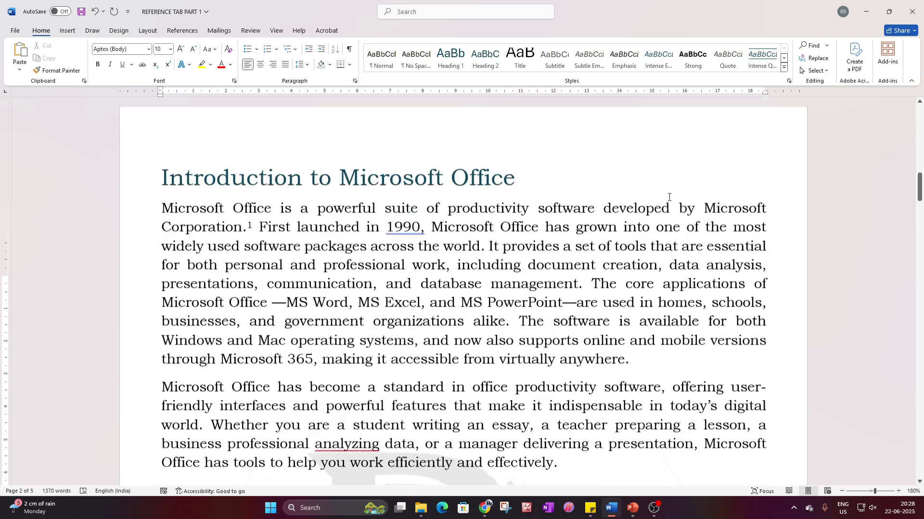
scroll(327, 378, "down", 1)
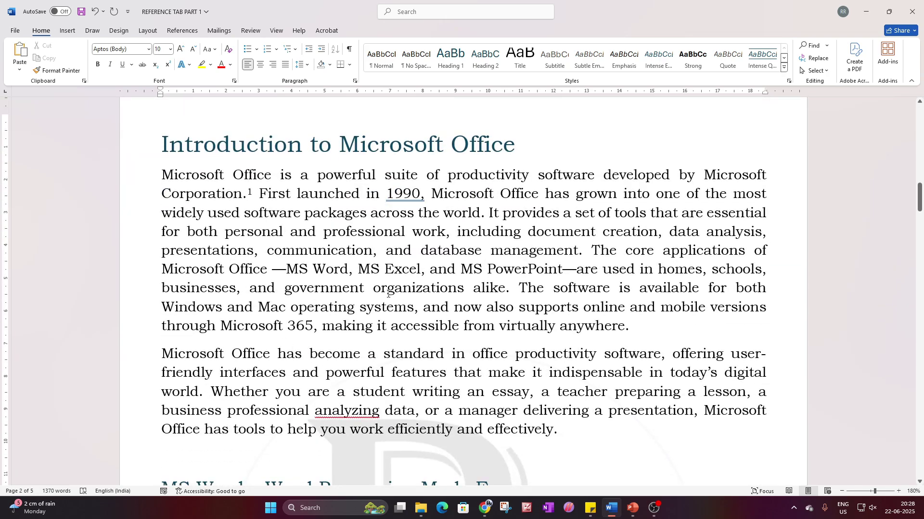
scroll(380, 289, "down", 2)
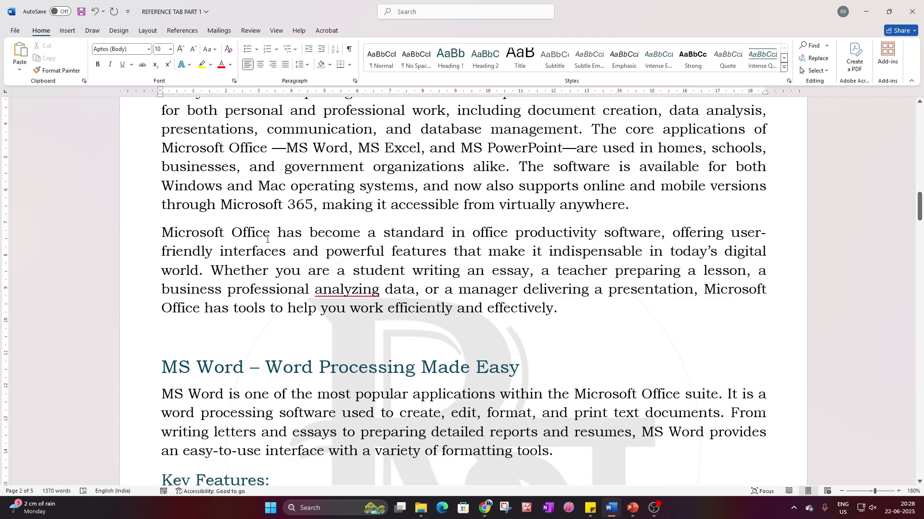
left_click_drag(271, 234, 162, 234)
left_click(271, 234)
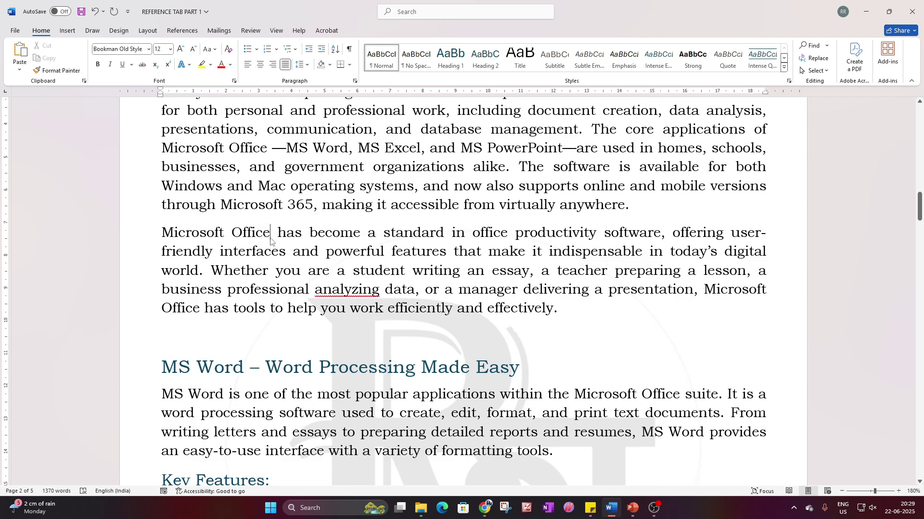
left_click(181, 32)
left_click(111, 62)
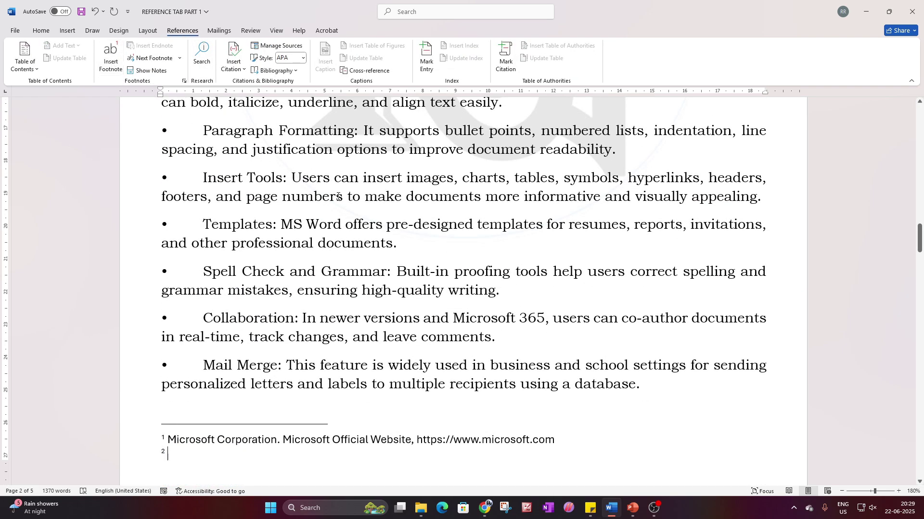
Fill the second footnote with "Microsoft Corporation: Microsoft Office", copying the company name from the first footnote
left_click_drag(168, 439, 277, 439)
key("ctrl+c")
left_click(192, 454)
key("ctrl+v")
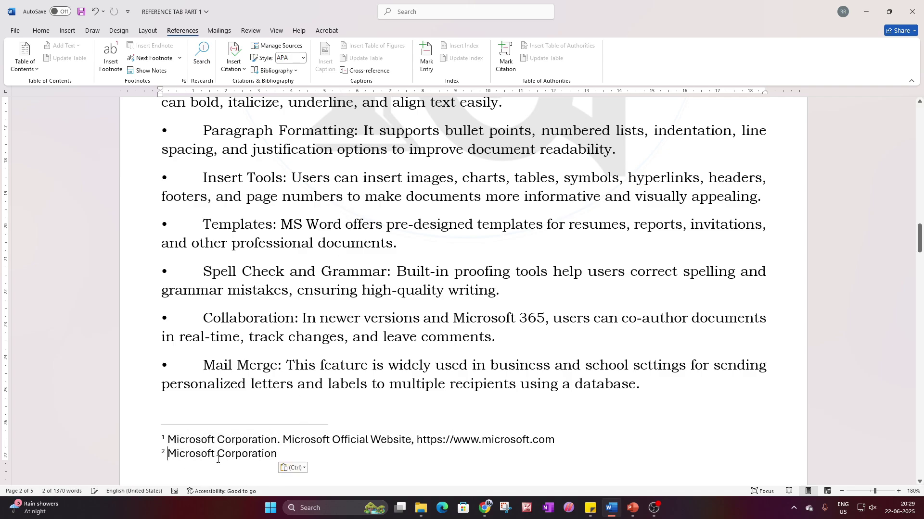
type(": ")
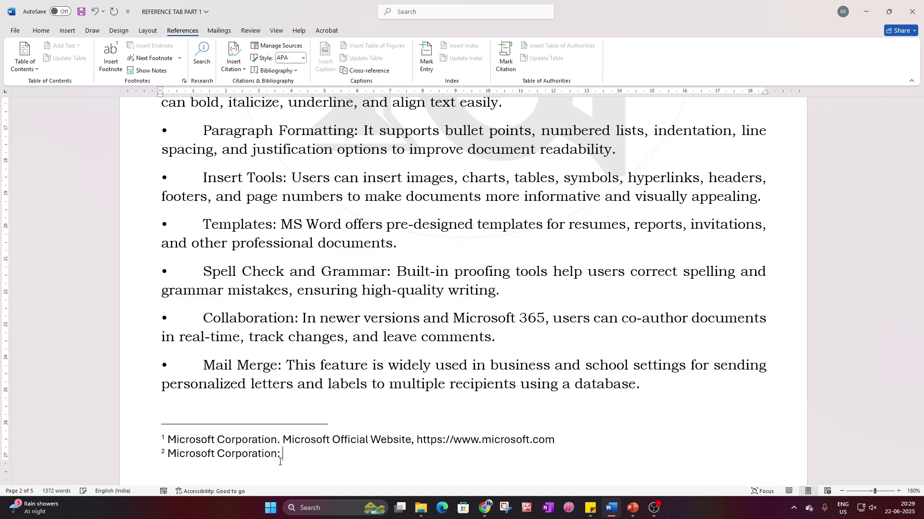
type("Microsoft Office")
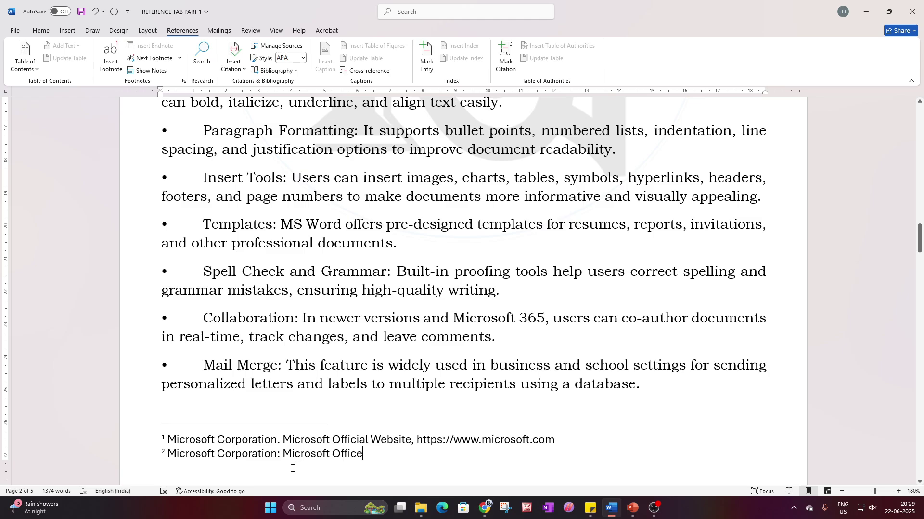
Go from the second footnote's number to its reference mark after "Microsoft Office" and examine both marks in the Introduction
scroll(358, 447, "up", 6)
scroll(238, 480, "down", 3)
scroll(237, 480, "down", 3)
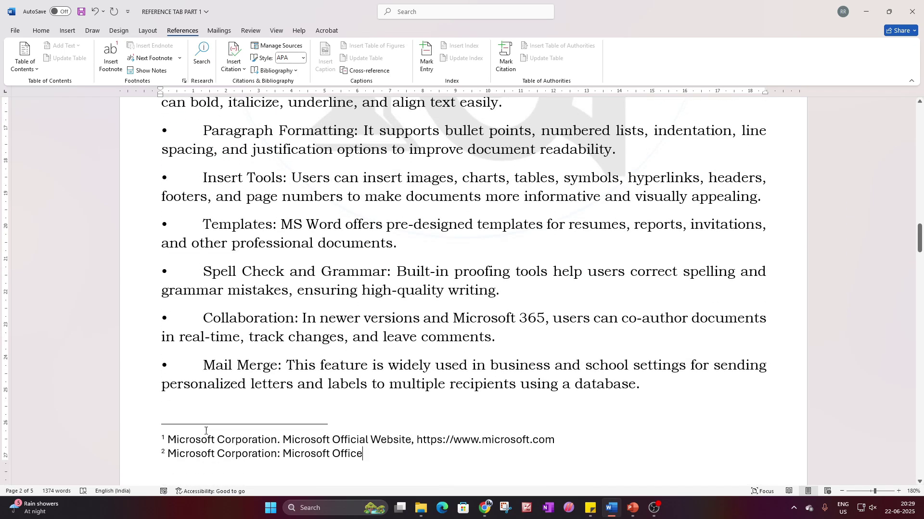
double_click(163, 453)
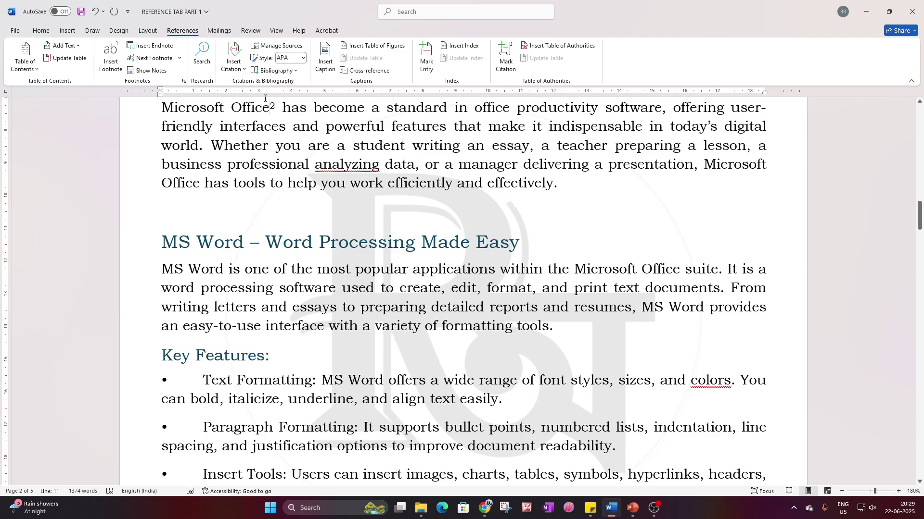
scroll(272, 200, "up", 4)
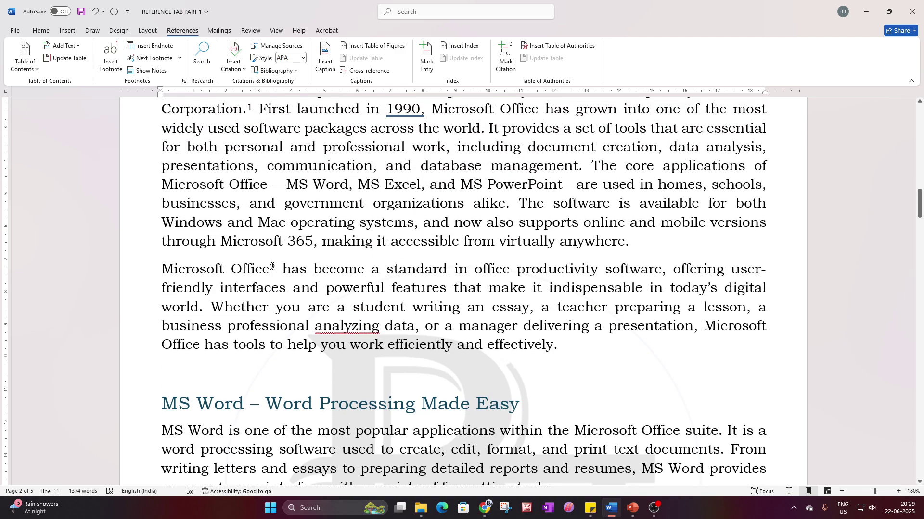
left_click_drag(270, 269, 192, 289)
left_click(264, 281)
left_click(270, 268)
scroll(337, 279, "up", 4)
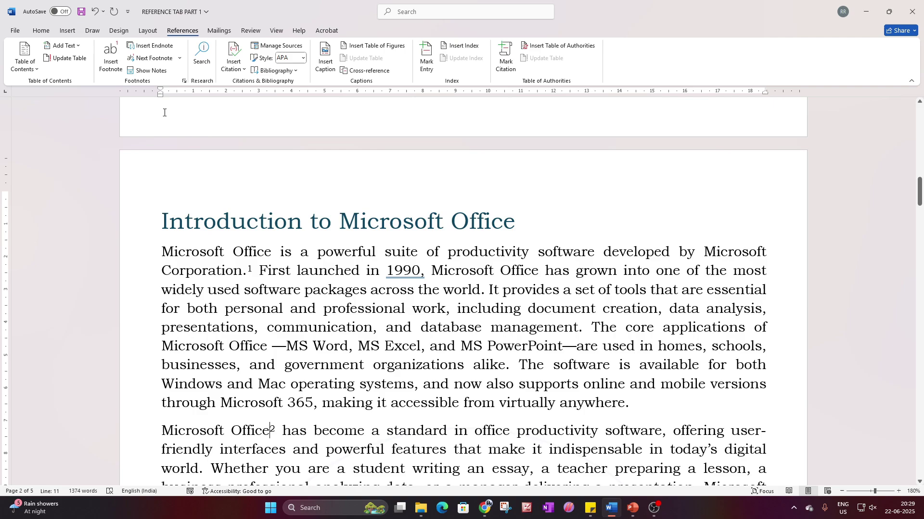
Show the notes from the second reference mark and view both footnotes at the end of page 2
left_click(149, 71)
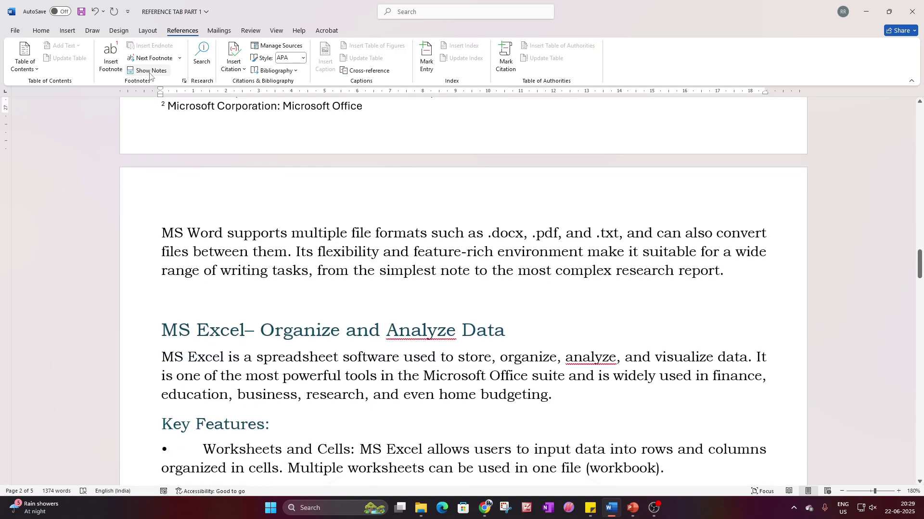
left_click(148, 30)
scroll(173, 199, "up", 2)
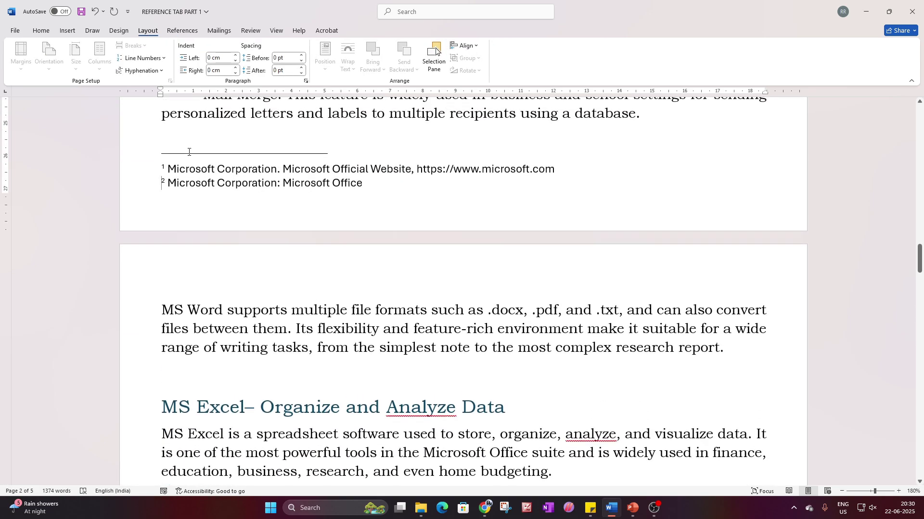
scroll(265, 184, "up", 5)
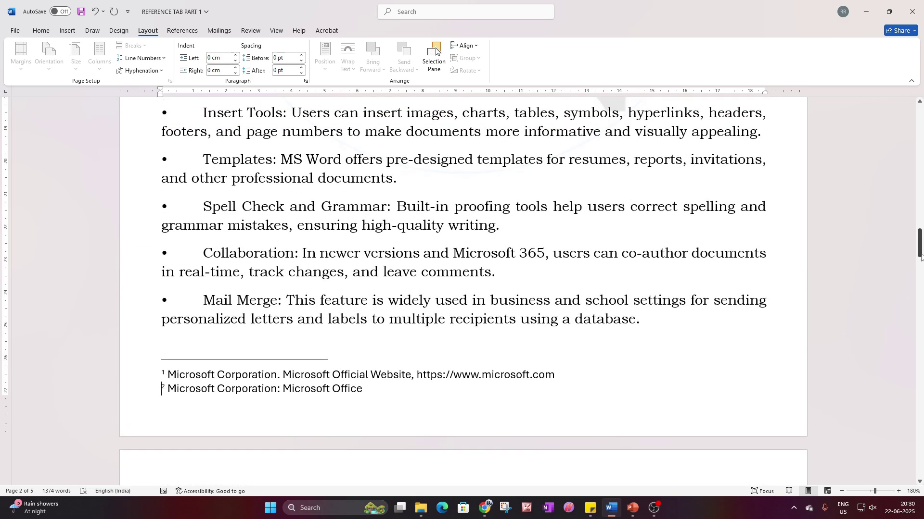
Place the cursor in the first Introduction paragraph and show the document's notes from there
left_click_drag(919, 250, 903, 117)
scroll(412, 332, "down", 15)
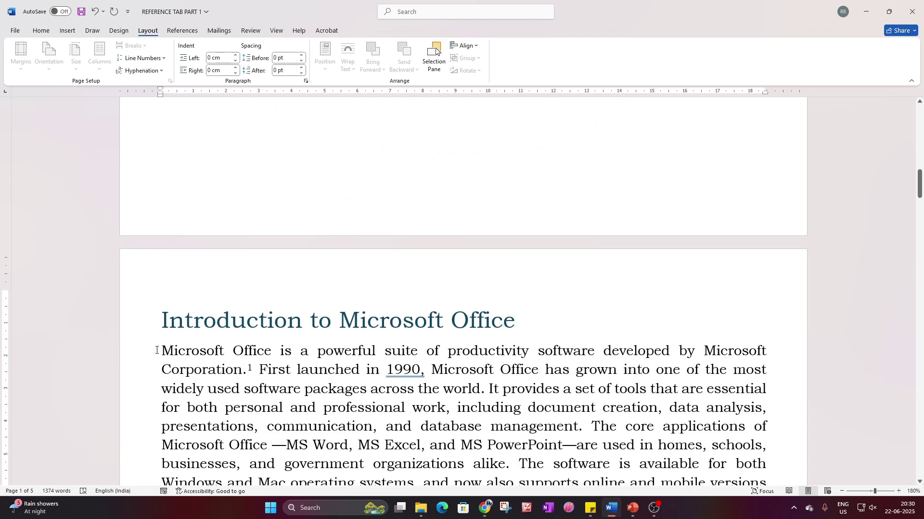
left_click(164, 349)
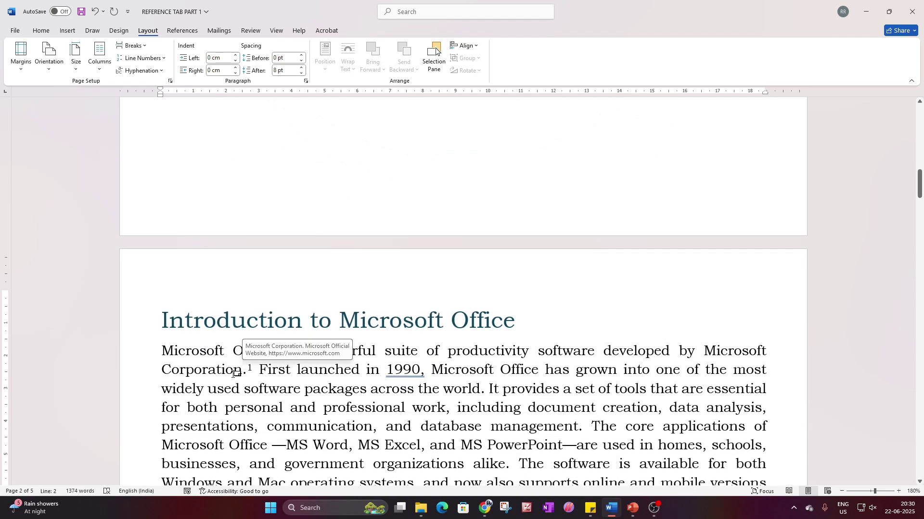
left_click(183, 31)
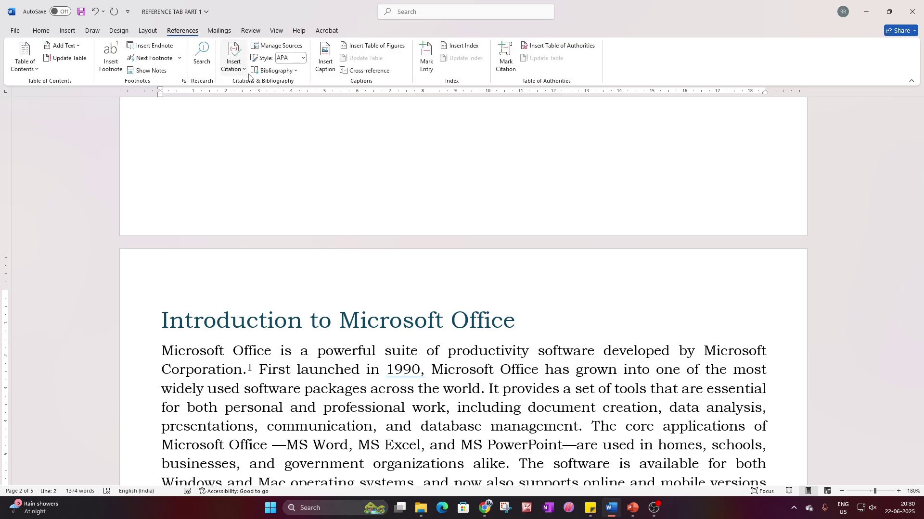
left_click(164, 73)
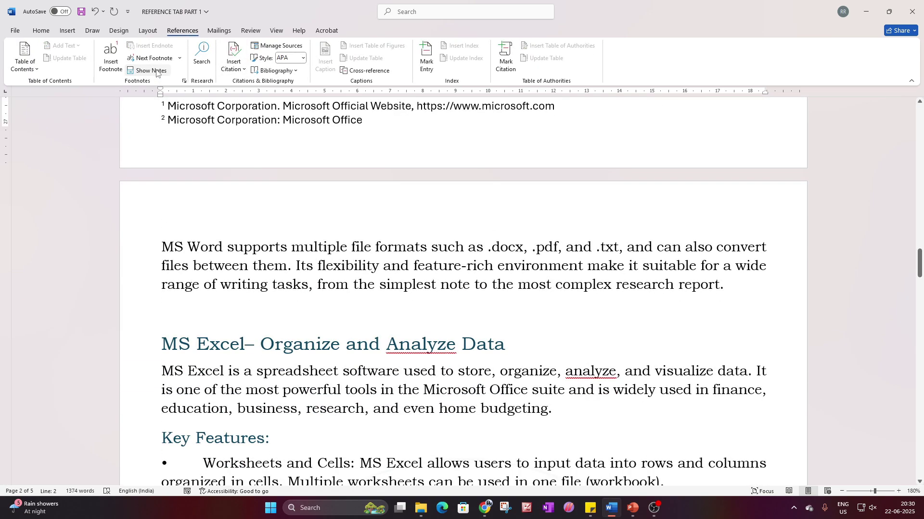
scroll(175, 140, "up", 1)
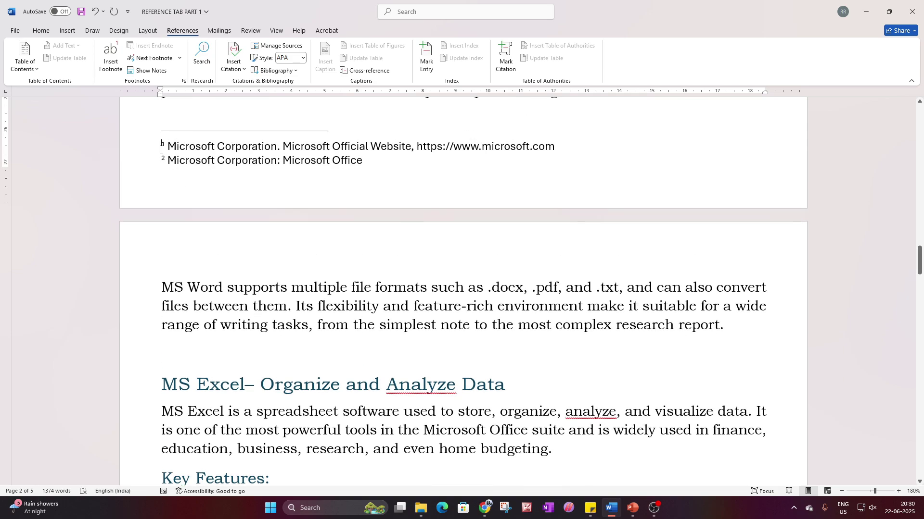
Move to the next footnote at the end of page 2, and return to the Introduction and MS Word sections
left_click(162, 61)
scroll(711, 307, "up", 6)
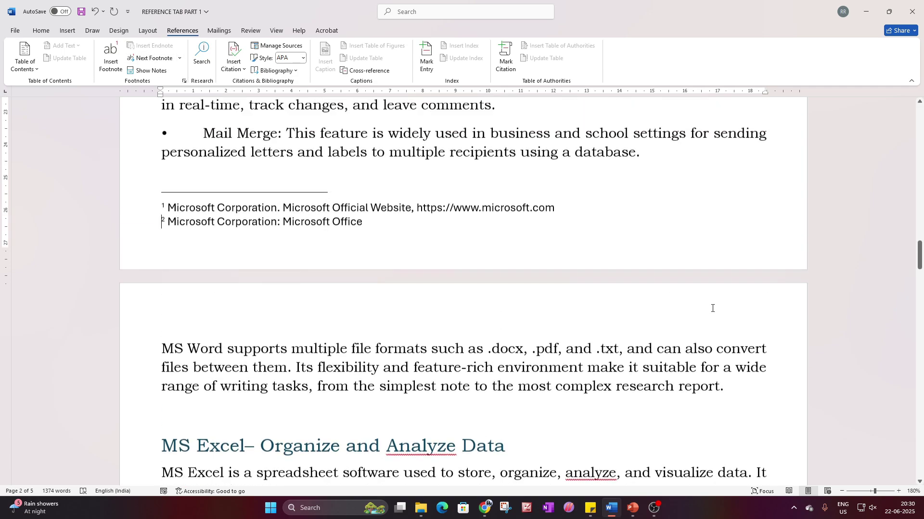
left_click_drag(919, 242, 898, 120)
scroll(316, 381, "down", 12)
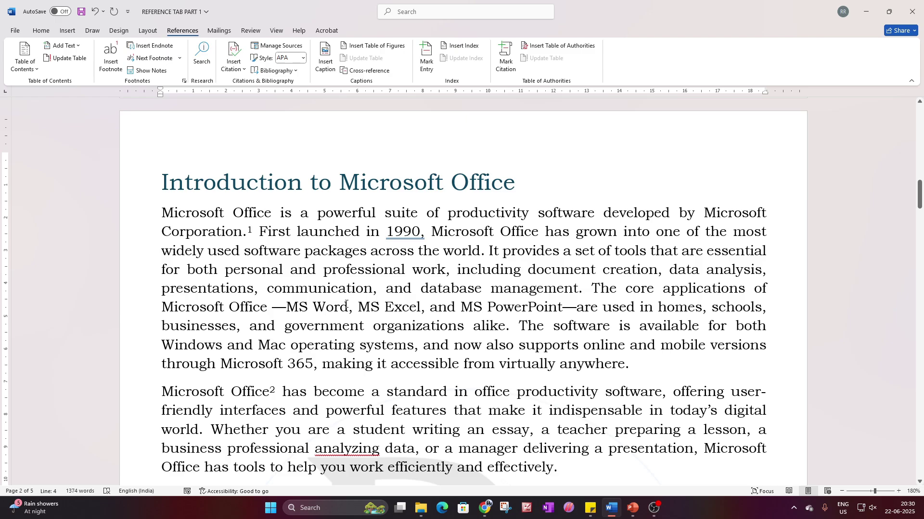
scroll(396, 317, "down", 4)
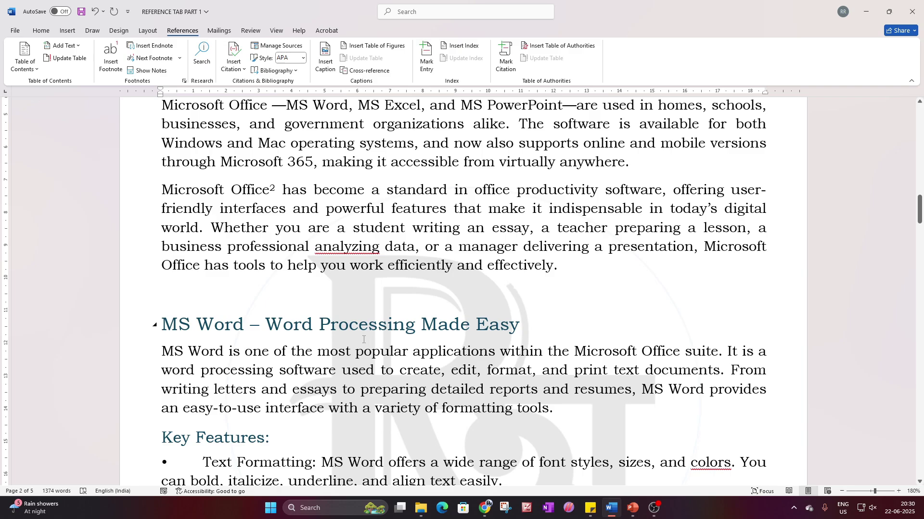
scroll(369, 337, "down", 2)
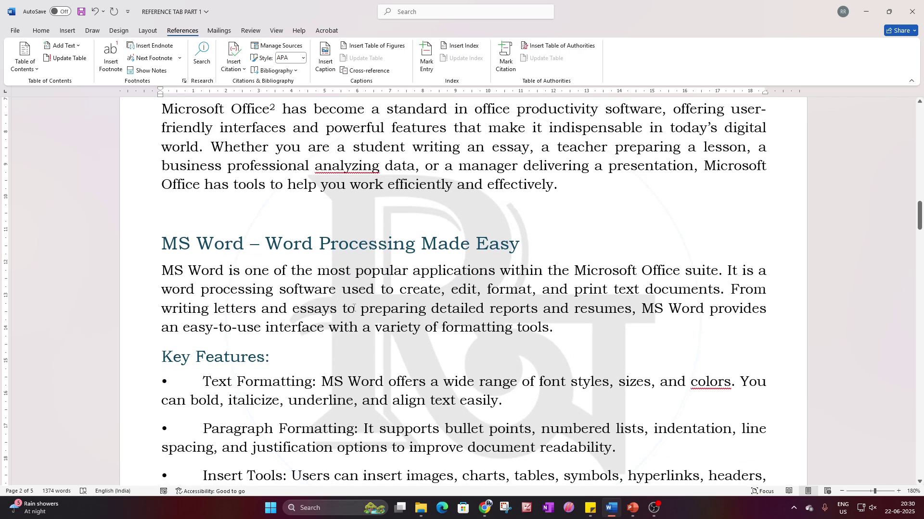
Insert an endnote after "MS Word" in the heading "MS Word – Word Processing Made Easy"
scroll(349, 305, "down", 14)
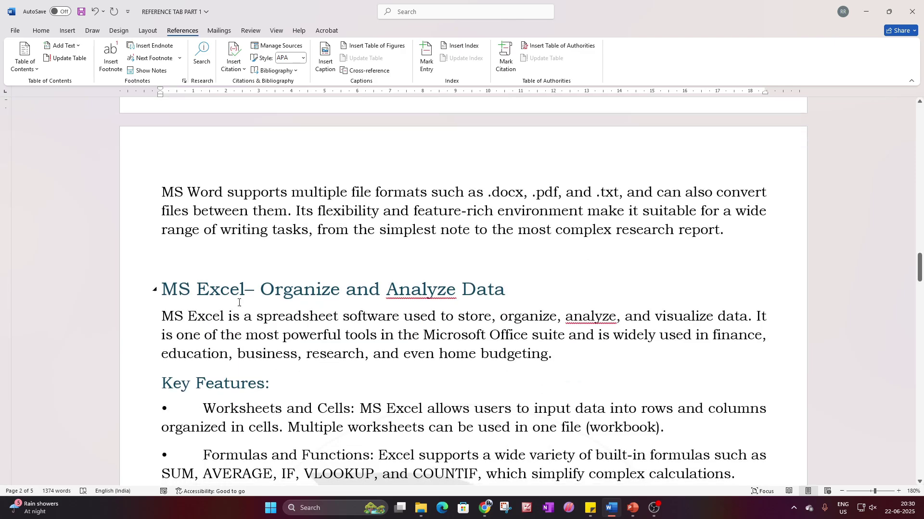
scroll(212, 219, "up", 9)
scroll(285, 368, "down", 4)
scroll(285, 368, "down", 3)
scroll(248, 420, "up", 5)
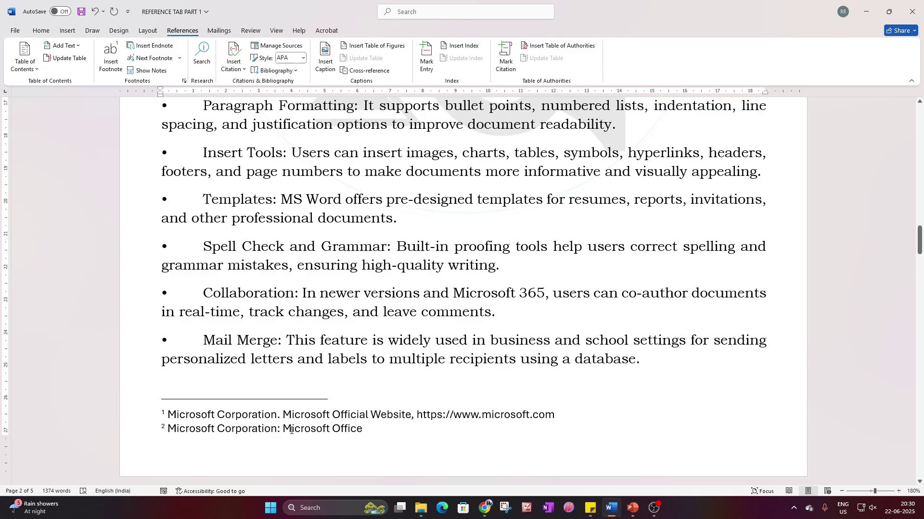
scroll(283, 431, "up", 9)
left_click_drag(243, 327, 164, 327)
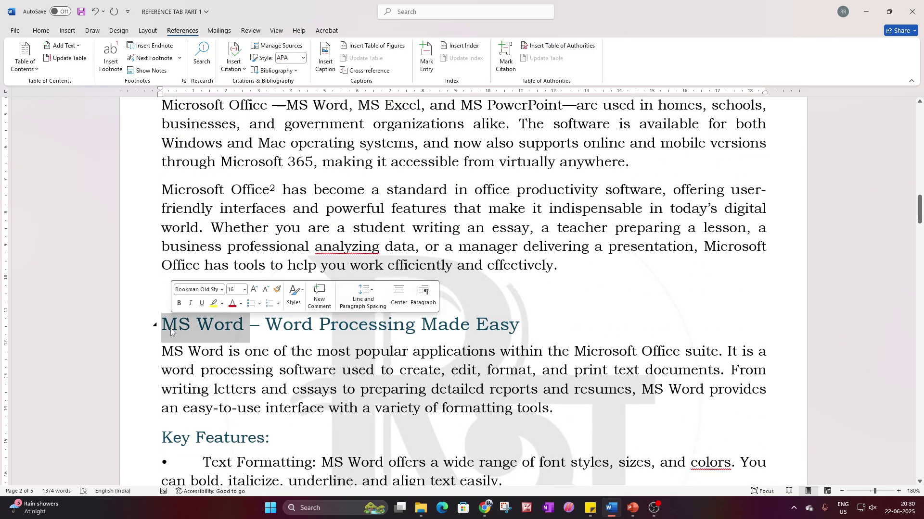
left_click(166, 48)
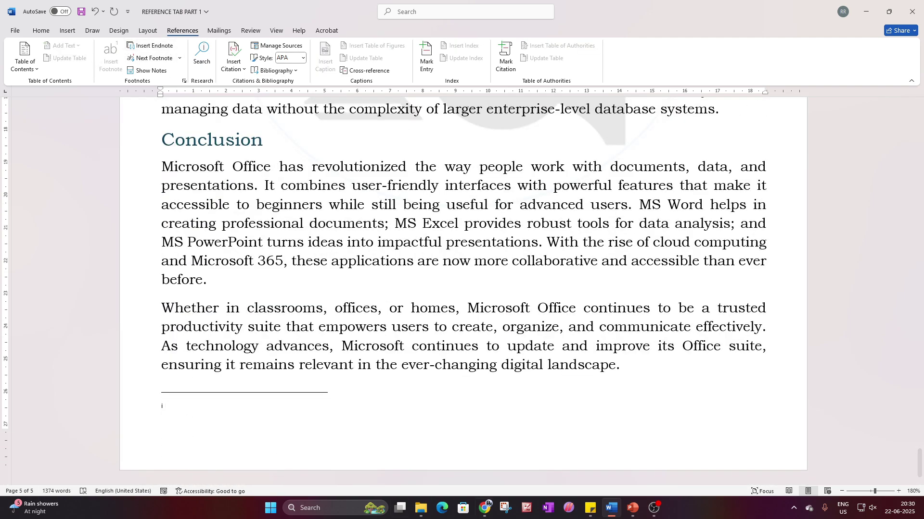
mouse_move(590, 508)
left_click(619, 392)
left_click_drag(691, 238, 615, 212)
key("ctrl+c")
left_click(190, 407)
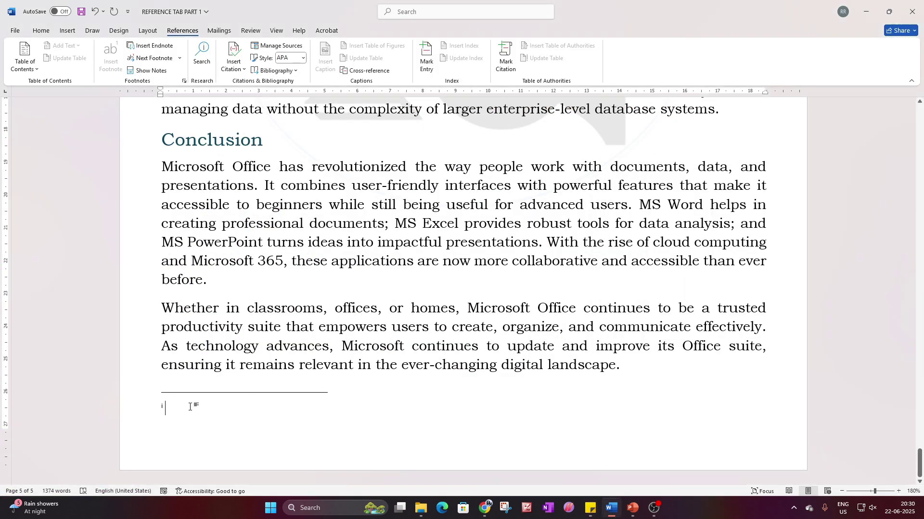
key("ctrl+v")
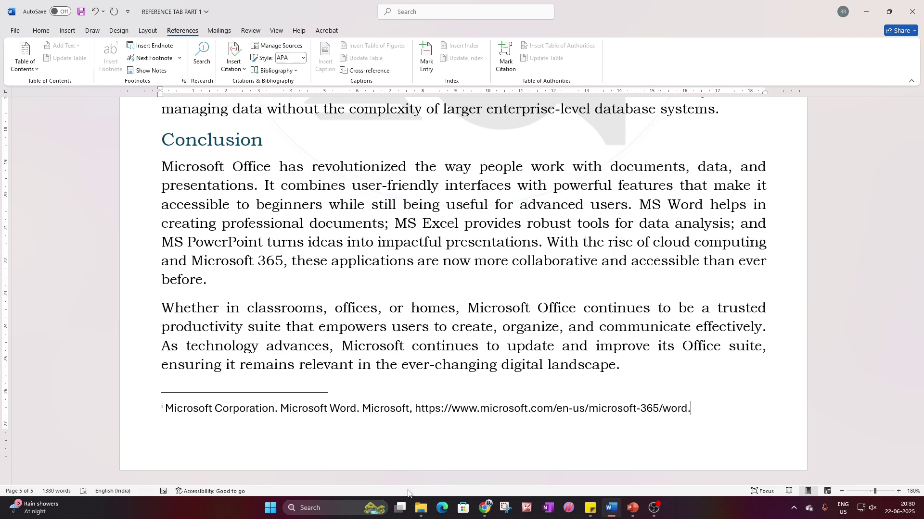
Insert an endnote after "MS Excel" in the heading "MS Excel– Organize and Analyze Data" with the text "MS Excel is used for calculation"
scroll(245, 289, "up", 15)
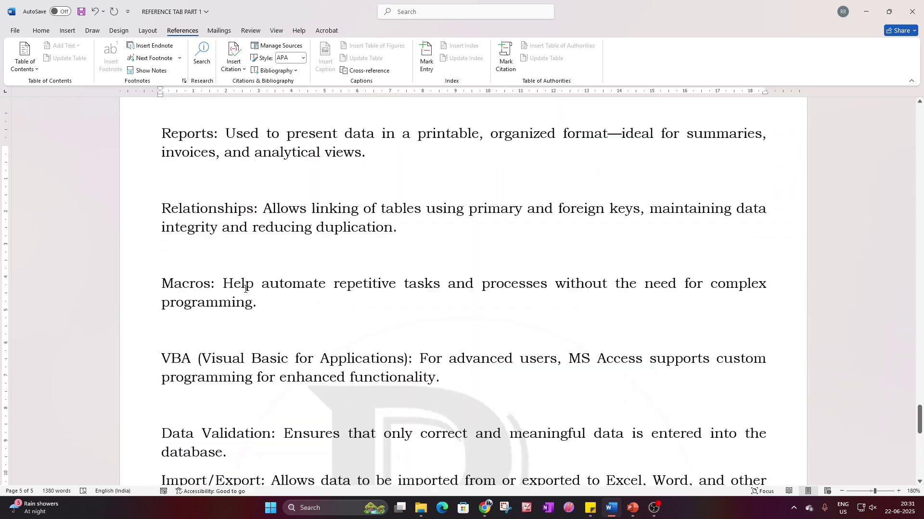
scroll(245, 289, "up", 15)
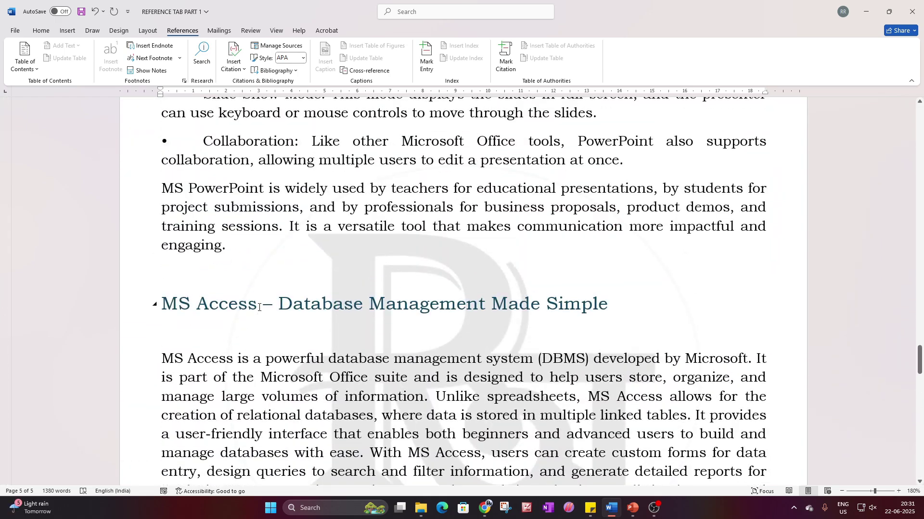
scroll(247, 293, "up", 8)
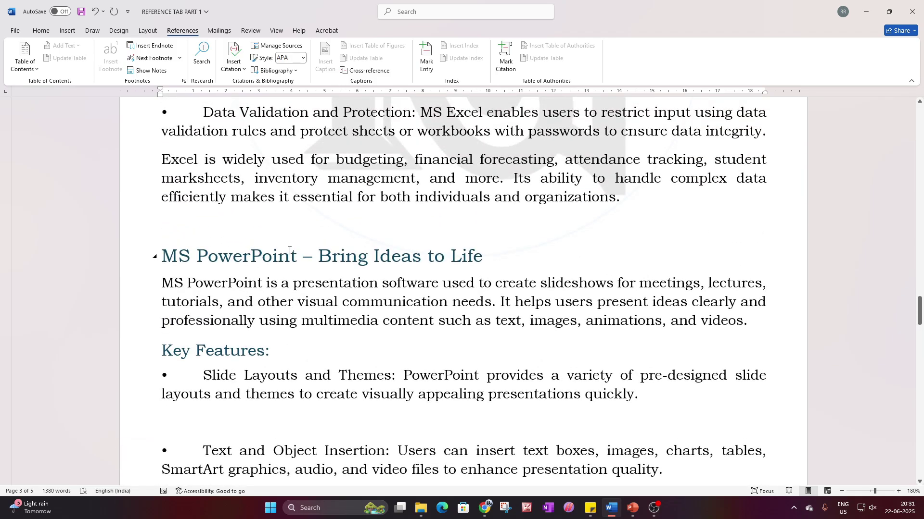
scroll(290, 250, "up", 12)
left_click(245, 239)
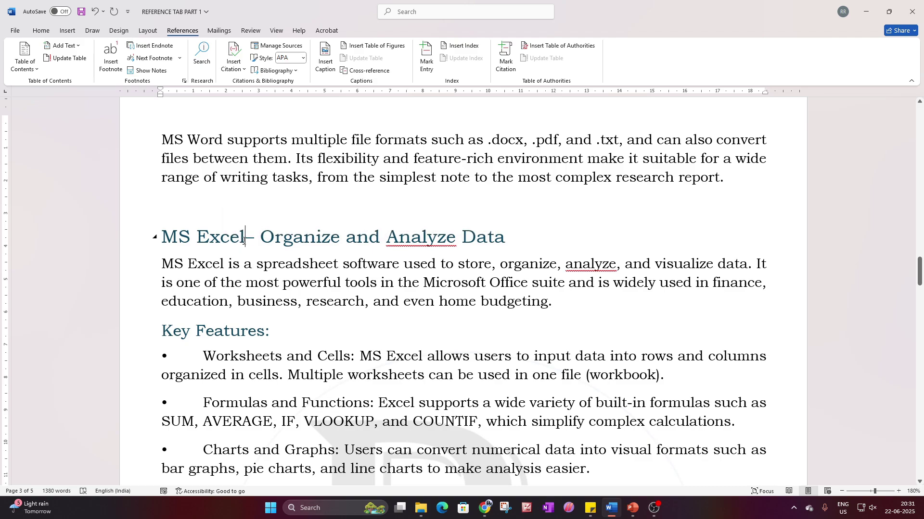
left_click(151, 46)
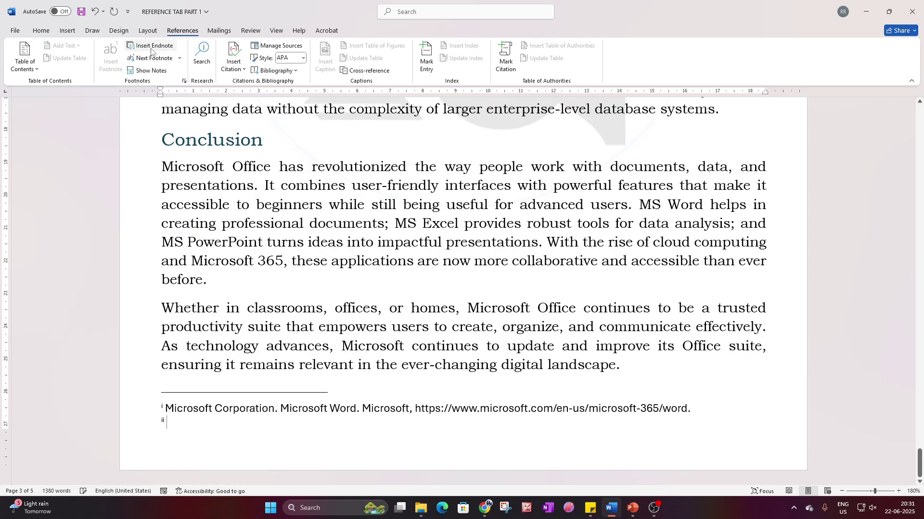
type("M")
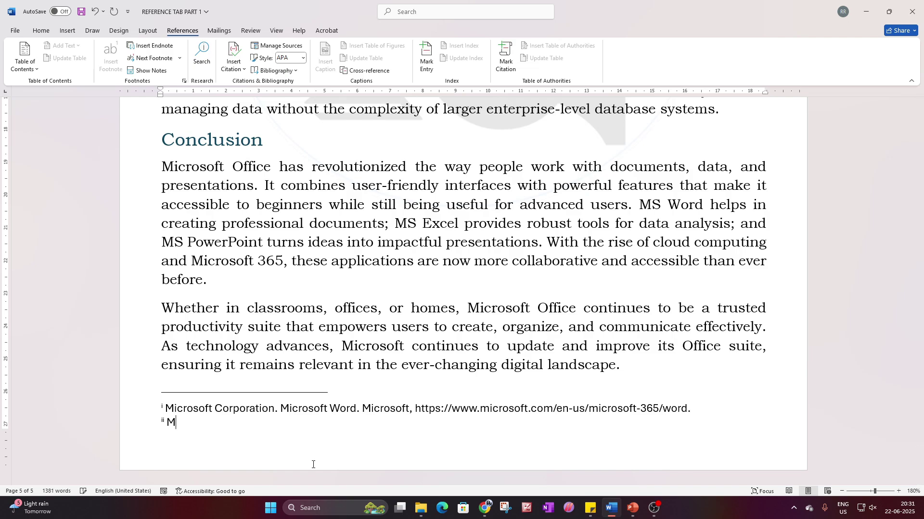
type("S Excel is used for calculation")
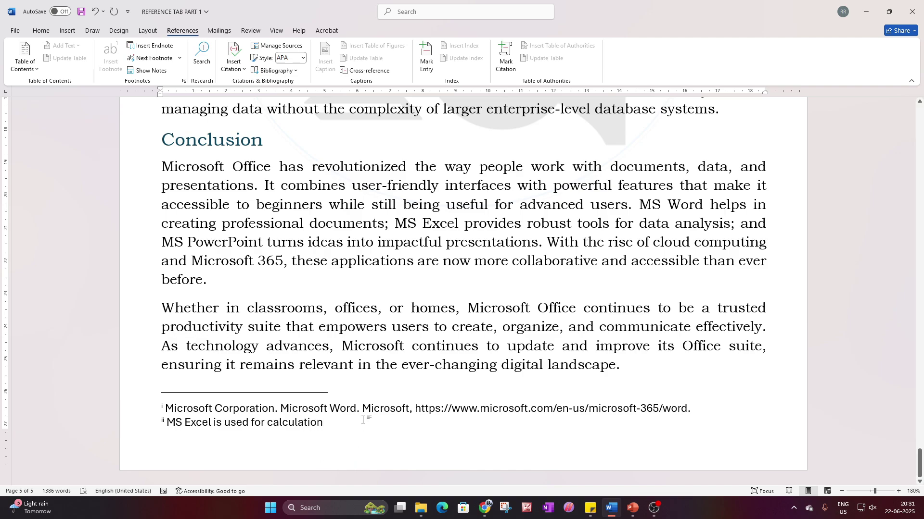
Go from the second endnote's number to its reference mark in the MS Excel heading and examine the endnote mark in the MS Word heading
double_click(163, 419)
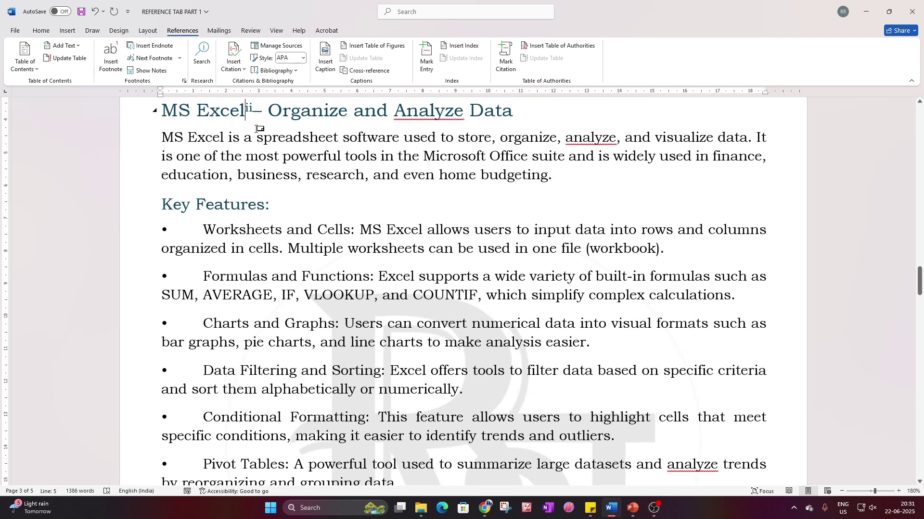
scroll(258, 128, "up", 3)
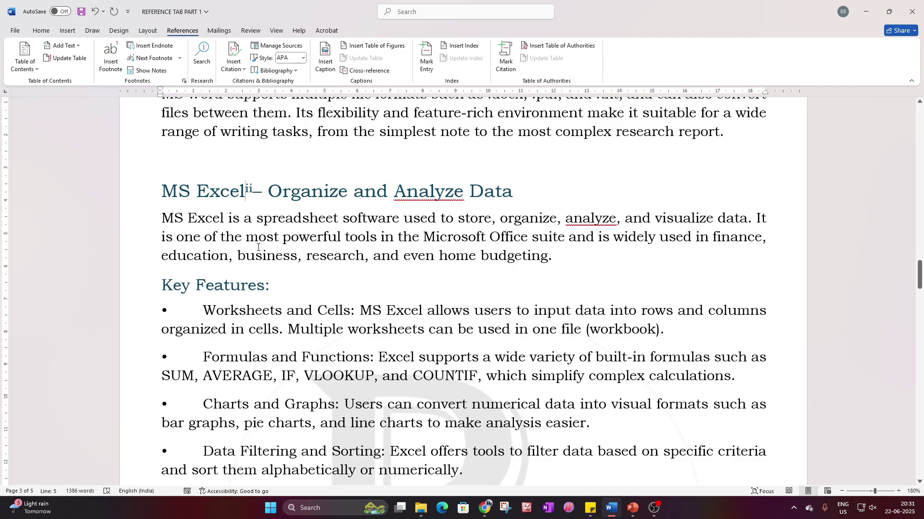
left_click_drag(917, 275, 916, 220)
scroll(409, 255, "up", 9)
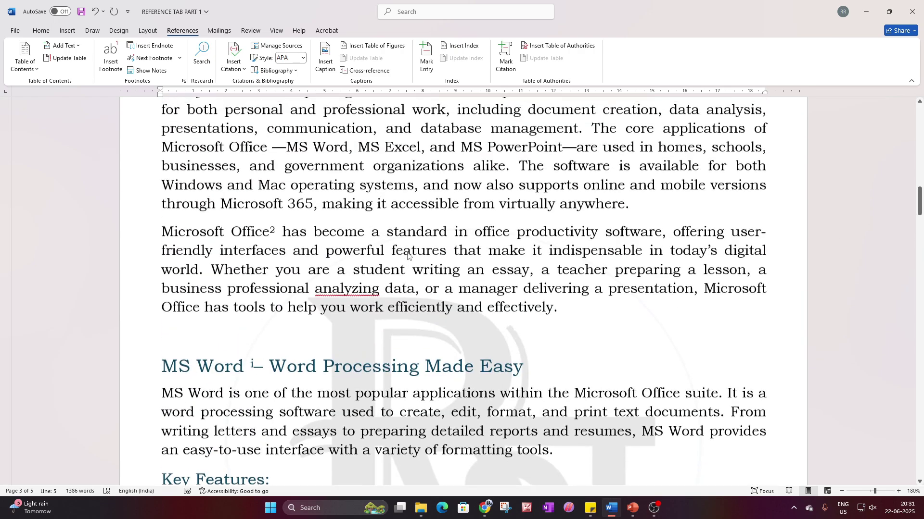
scroll(241, 369, "down", 4)
Place the cursor at the start of the first Introduction paragraph and show the document's footnote area
left_click(170, 401)
left_click(161, 377)
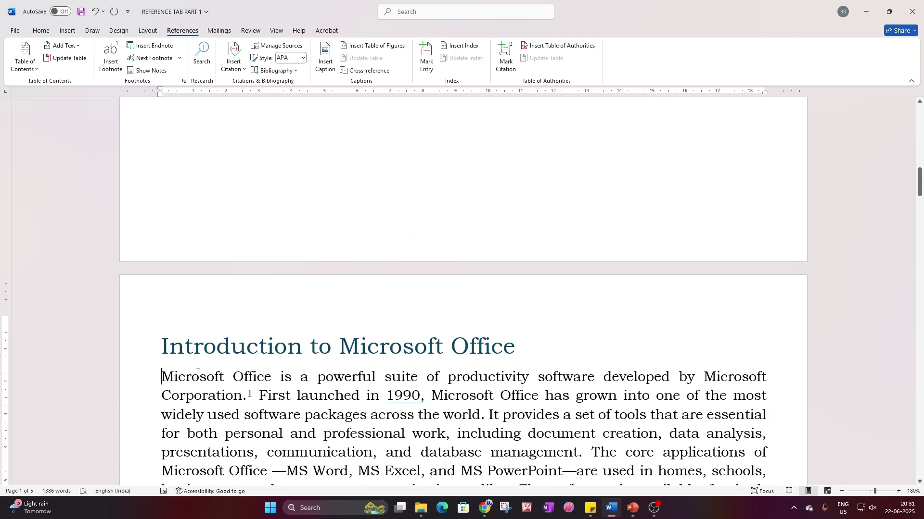
left_click(153, 71)
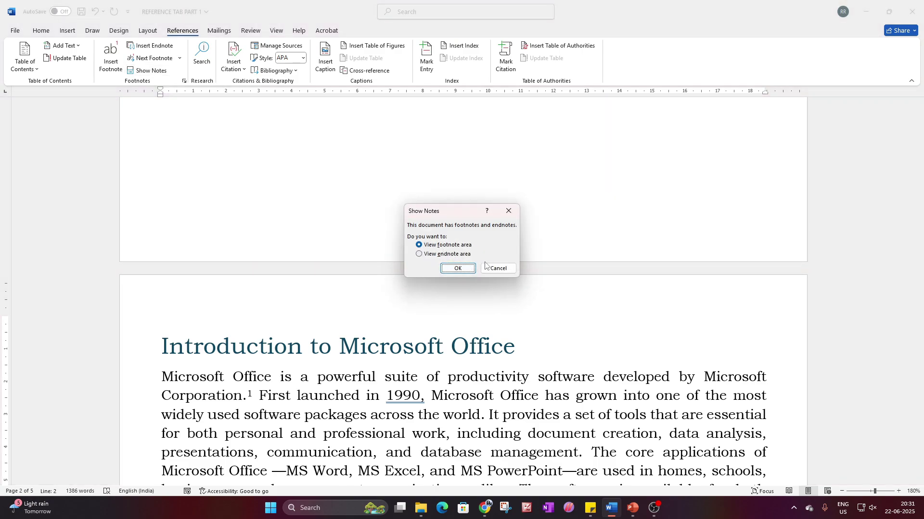
left_click(454, 268)
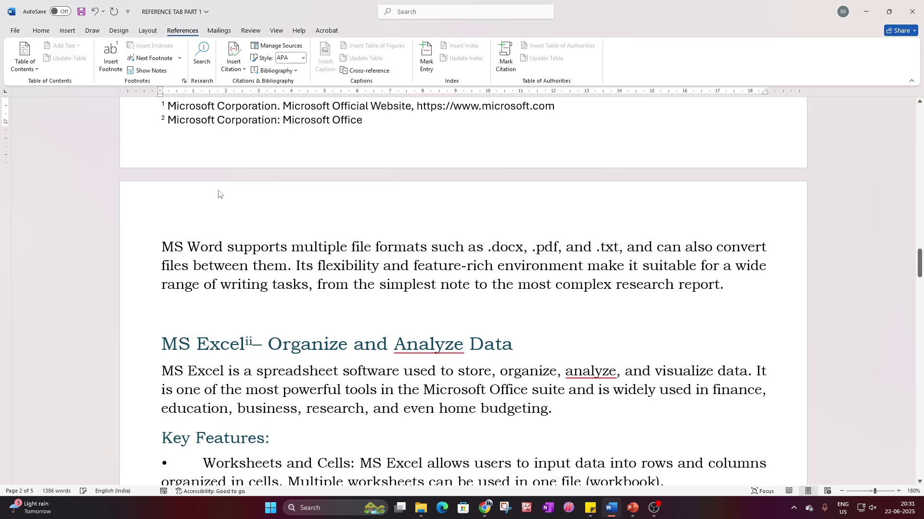
scroll(410, 217, "up", 3)
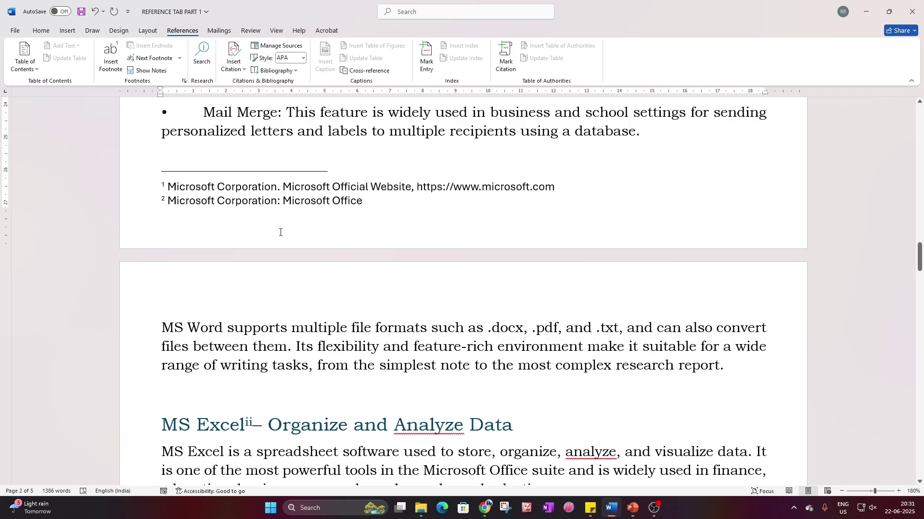
Return from the footnotes to the document text and show the endnote area
left_click(150, 71)
left_click(150, 71)
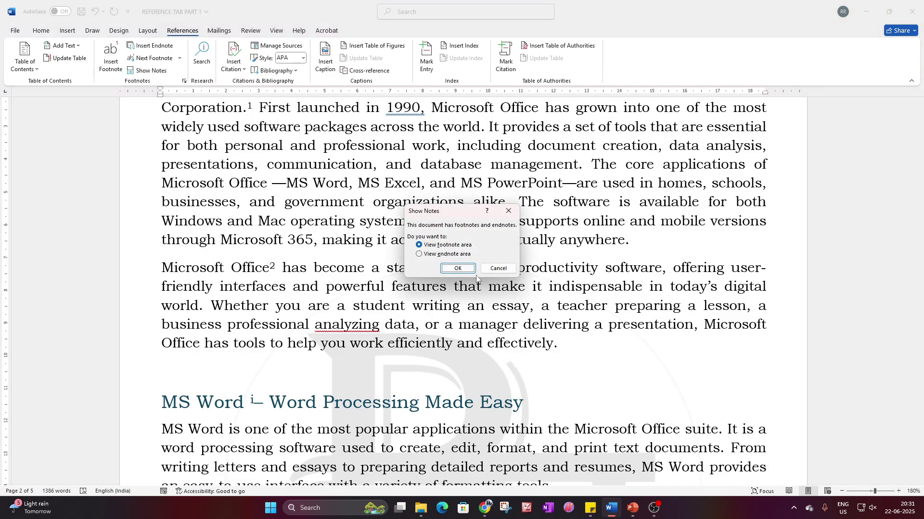
left_click(448, 254)
left_click(454, 267)
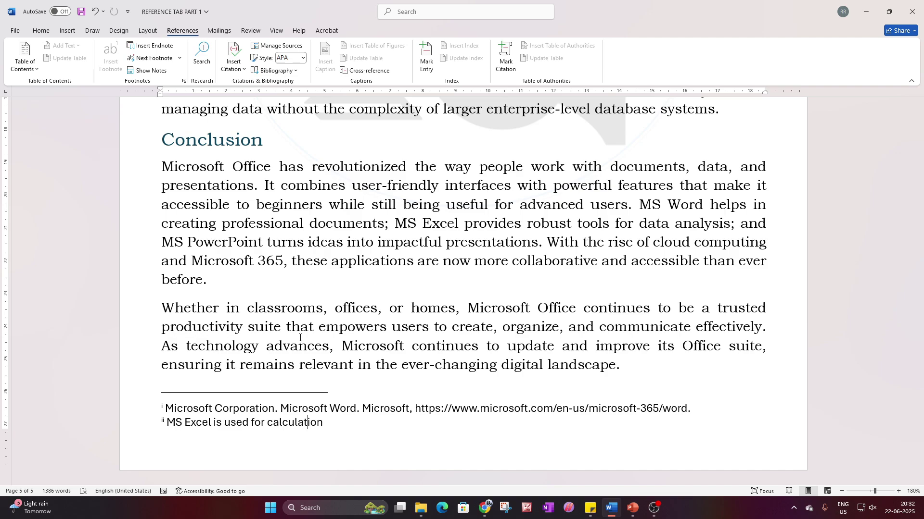
Switch to the "REFERENCE TAB" presentation in PowerPoint
left_click(632, 508)
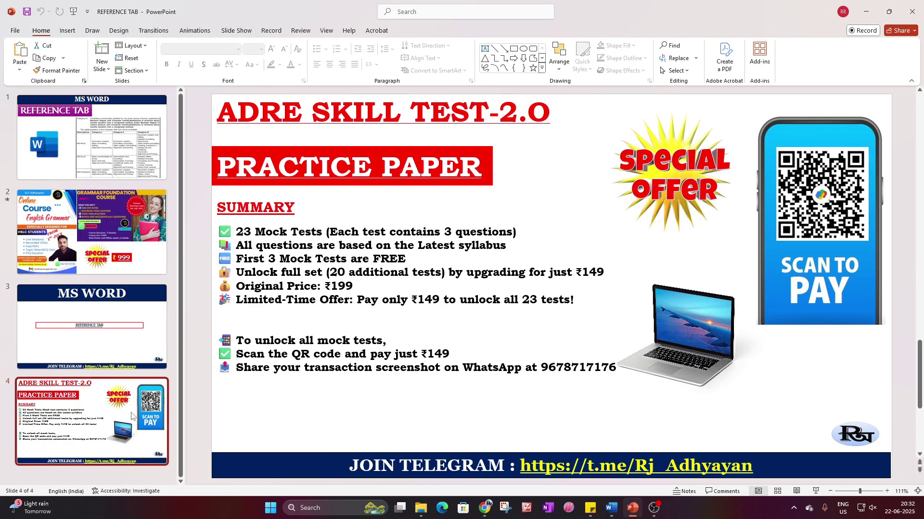